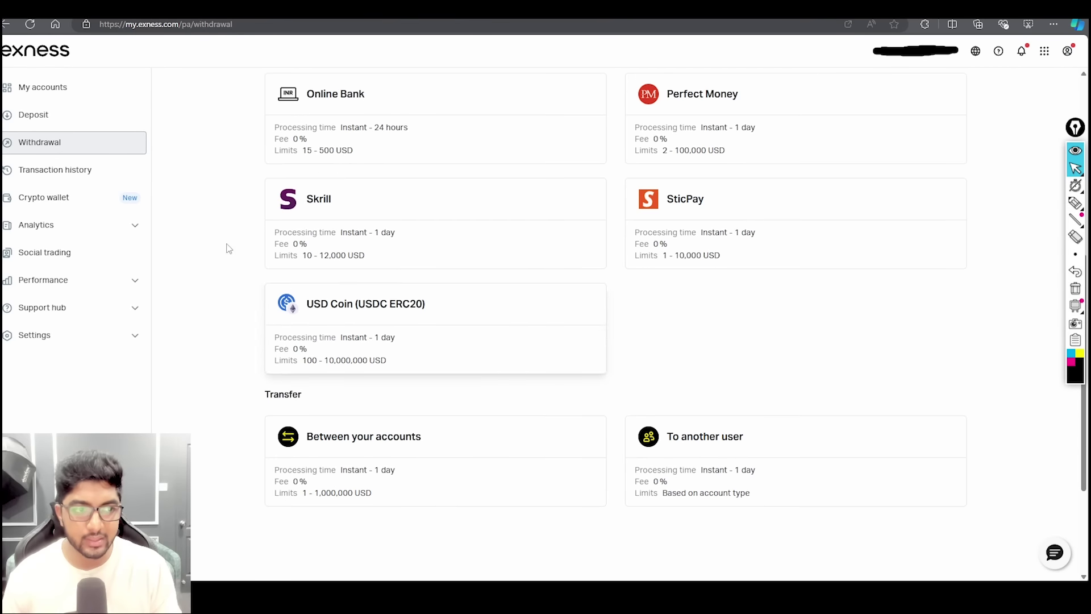
- Go to the Deposit page and browse payment methods such as BinancePay, Neteller and UPI
{"action": "left_click", "coordinate": [89, 119]}
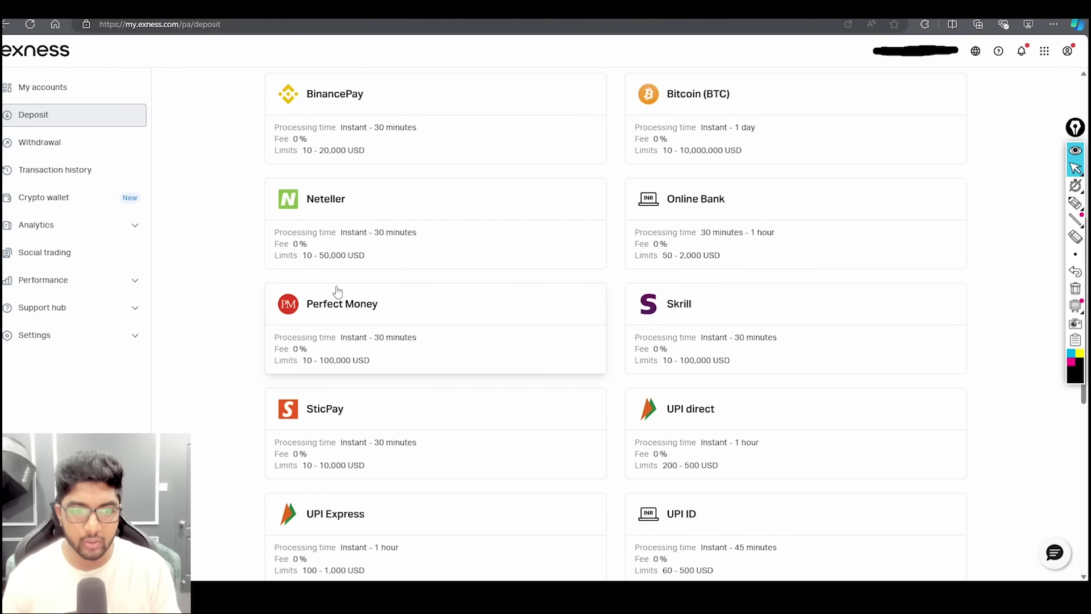
{"action": "scroll", "coordinate": [335, 294], "scroll_direction": "down", "scroll_amount": 5}
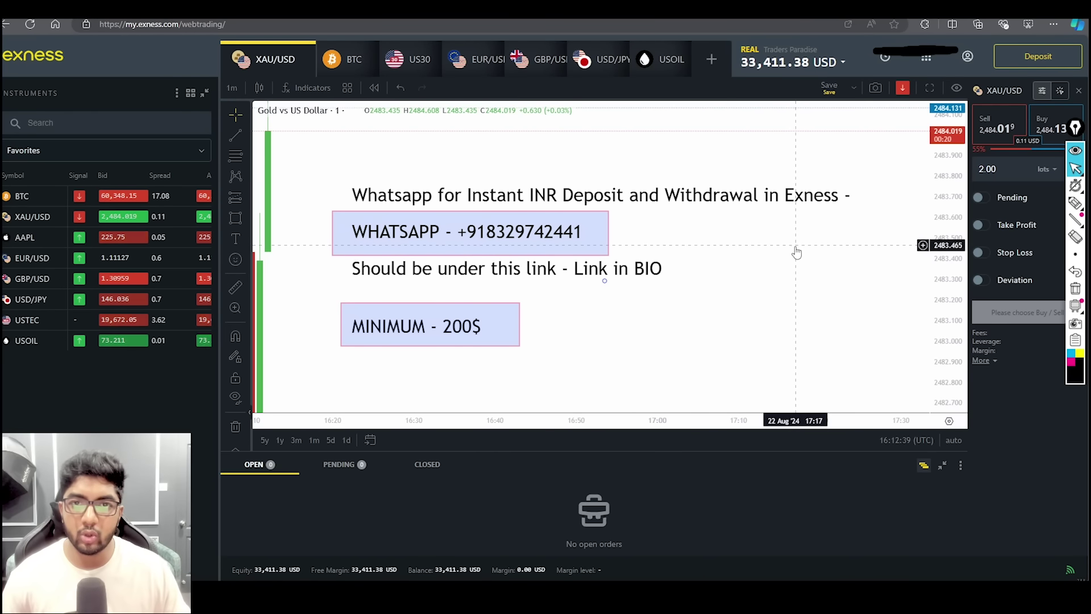
- Show the XAU/USD chart text notes on all intervals and pan the chart to view them
{"action": "right_click", "coordinate": [786, 263]}
{"action": "left_click", "coordinate": [738, 295]}
{"action": "right_click", "coordinate": [738, 268]}
{"action": "mouse_move", "coordinate": [798, 287]}
{"action": "left_click", "coordinate": [694, 346]}
{"action": "scroll", "coordinate": [714, 358], "scroll_direction": "down", "scroll_amount": 5}
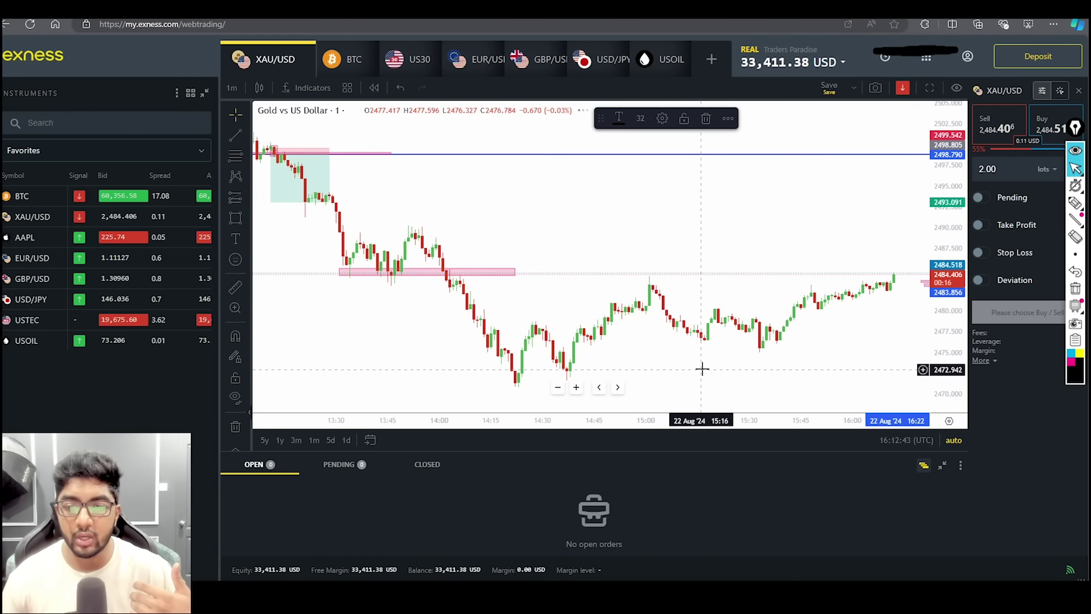
{"action": "left_click_drag", "start_coordinate": [702, 370], "coordinate": [510, 381]}
{"action": "scroll", "coordinate": [510, 381], "scroll_direction": "up", "scroll_amount": 2}
{"action": "scroll", "coordinate": [510, 382], "scroll_direction": "right", "scroll_amount": 5}
- Remove all chart drawings, add and then delete a numeric text note, and return to Deposit
{"action": "right_click", "coordinate": [649, 262]}
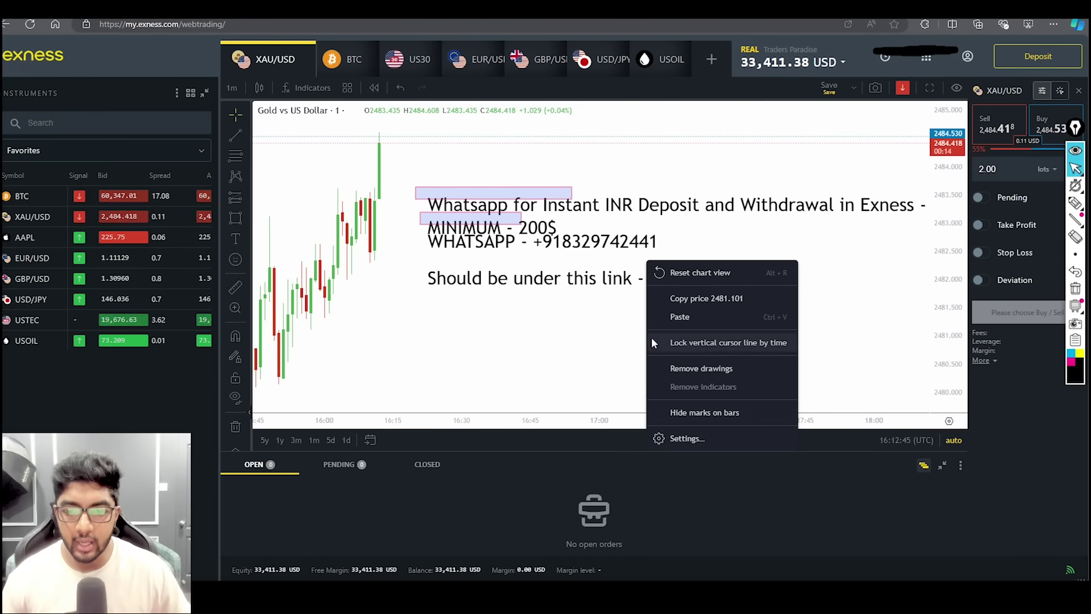
{"action": "left_click", "coordinate": [700, 368]}
{"action": "left_click", "coordinate": [235, 238]}
{"action": "left_click", "coordinate": [430, 233]}
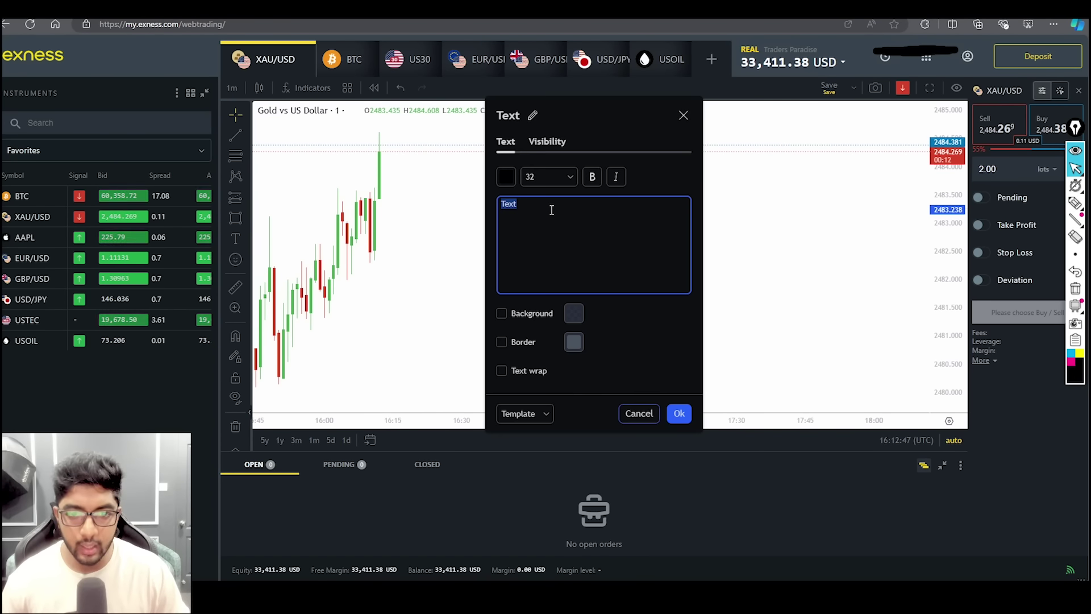
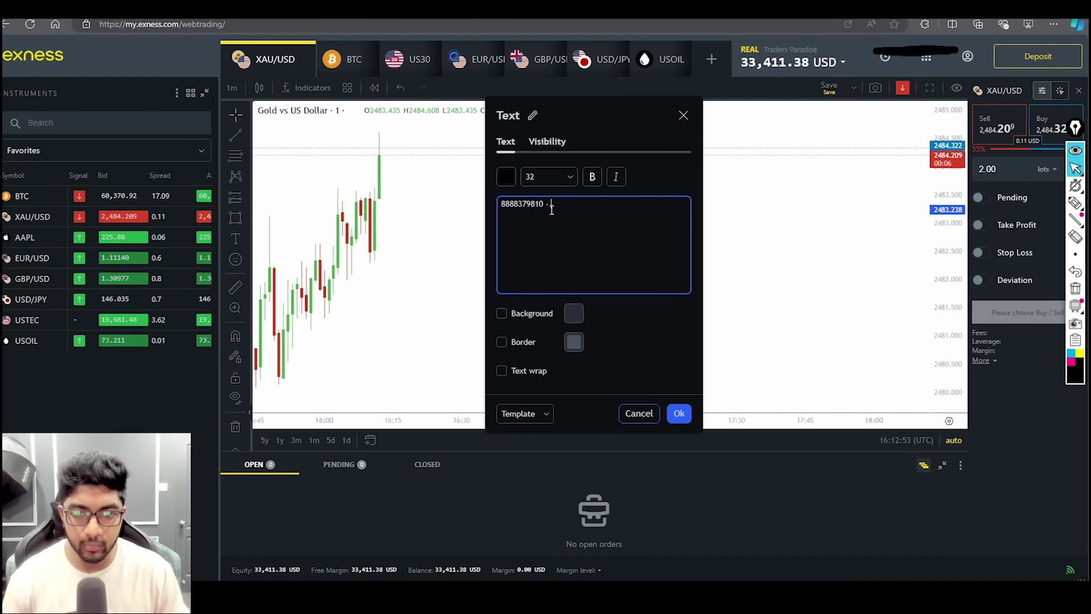
{"action": "left_click", "coordinate": [677, 412]}
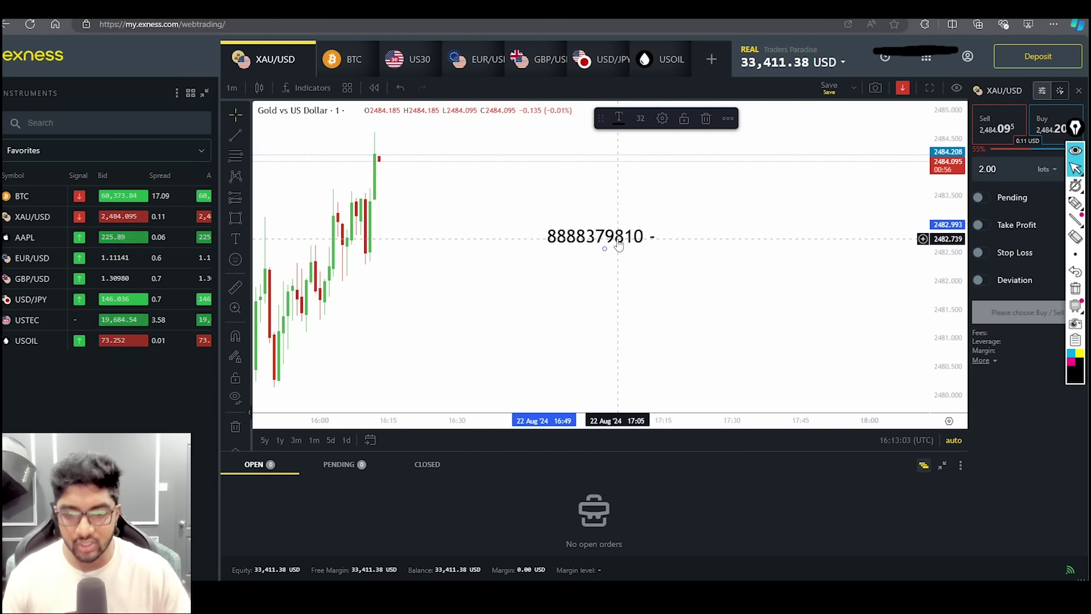
{"action": "key", "text": "Delete"}
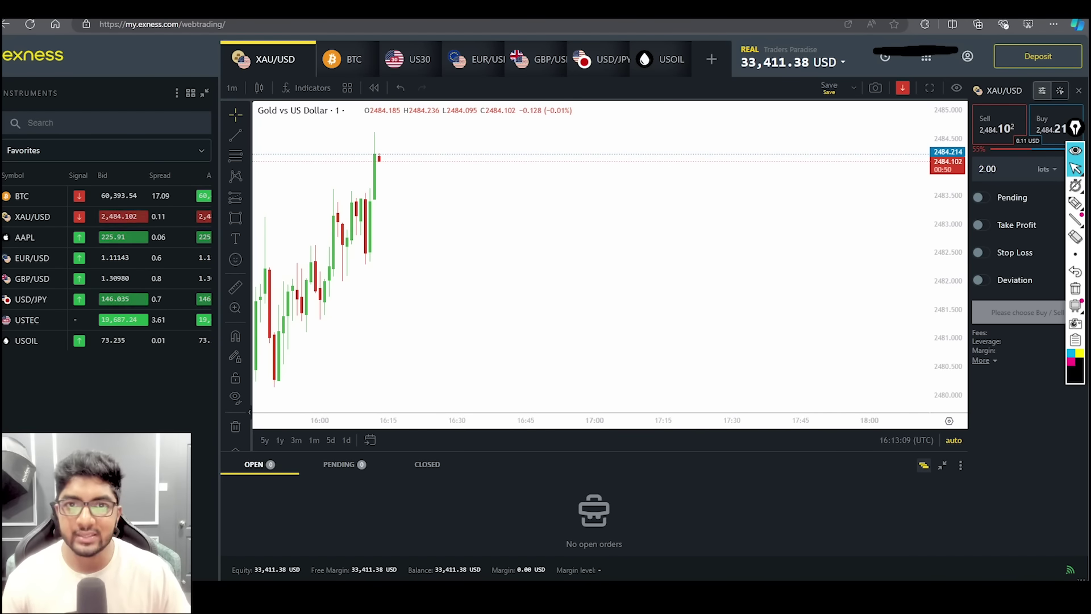
{"action": "key", "text": "ctrl+Tab"}
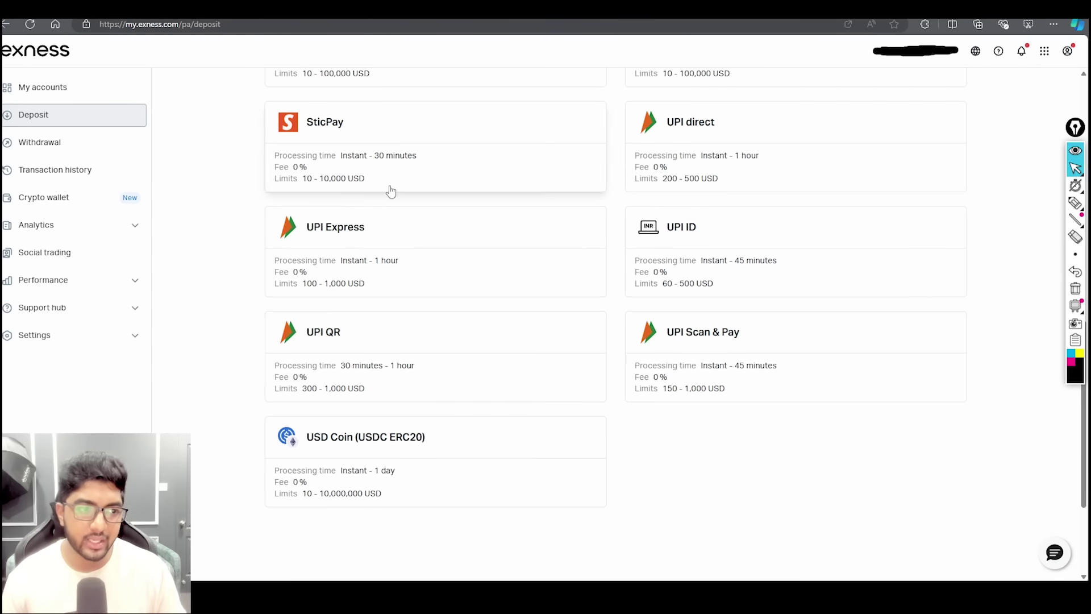
- Scroll back up the deposit methods and open the BinancePay form for the MT5 account
{"action": "scroll", "coordinate": [372, 204], "scroll_direction": "up", "scroll_amount": 3}
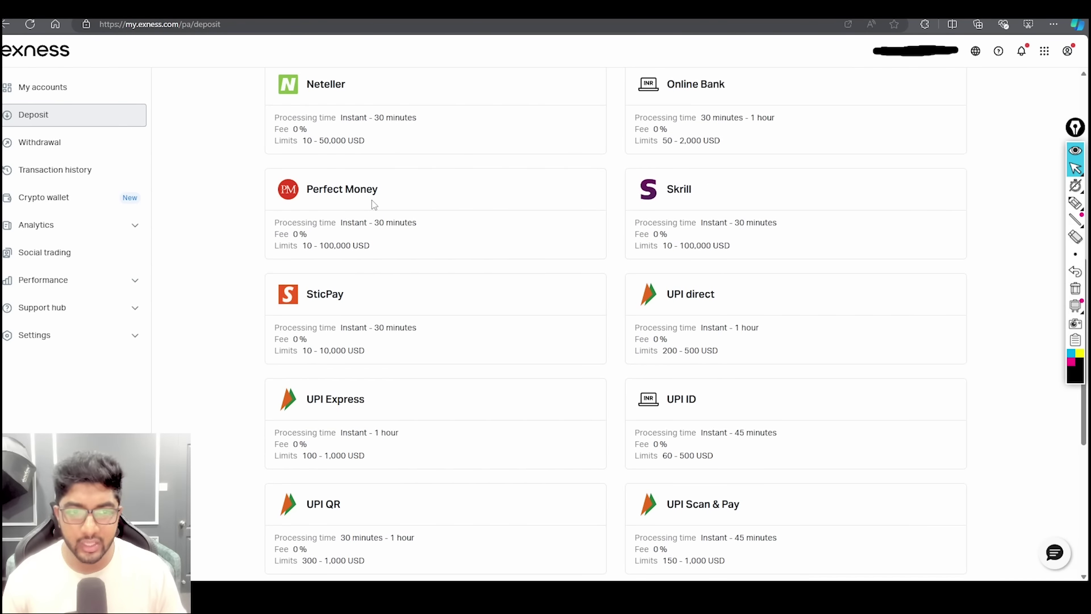
{"action": "scroll", "coordinate": [372, 205], "scroll_direction": "up", "scroll_amount": 4}
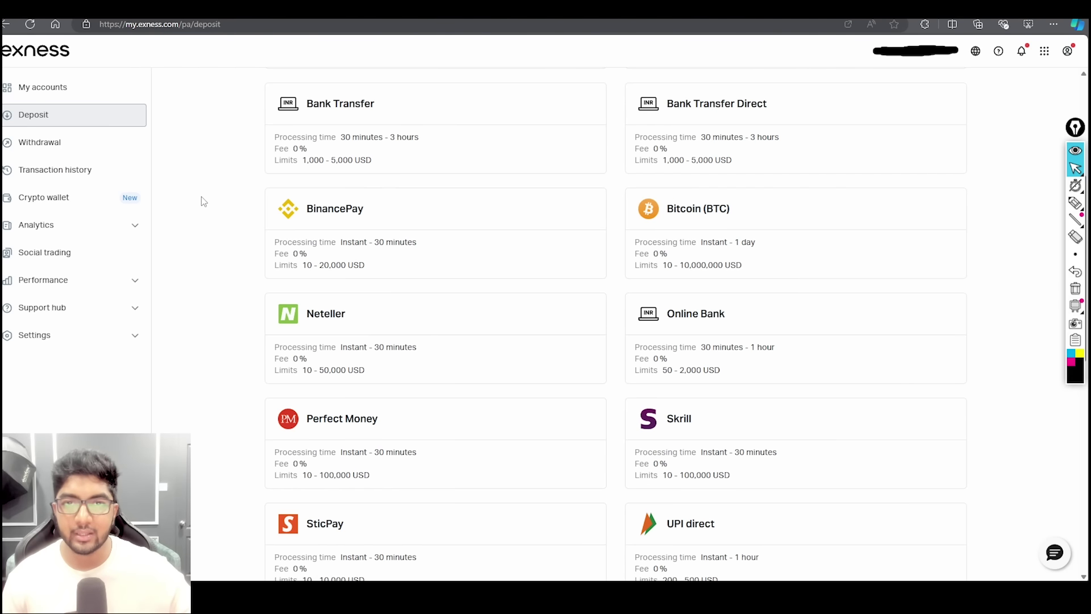
{"action": "left_click", "coordinate": [338, 226]}
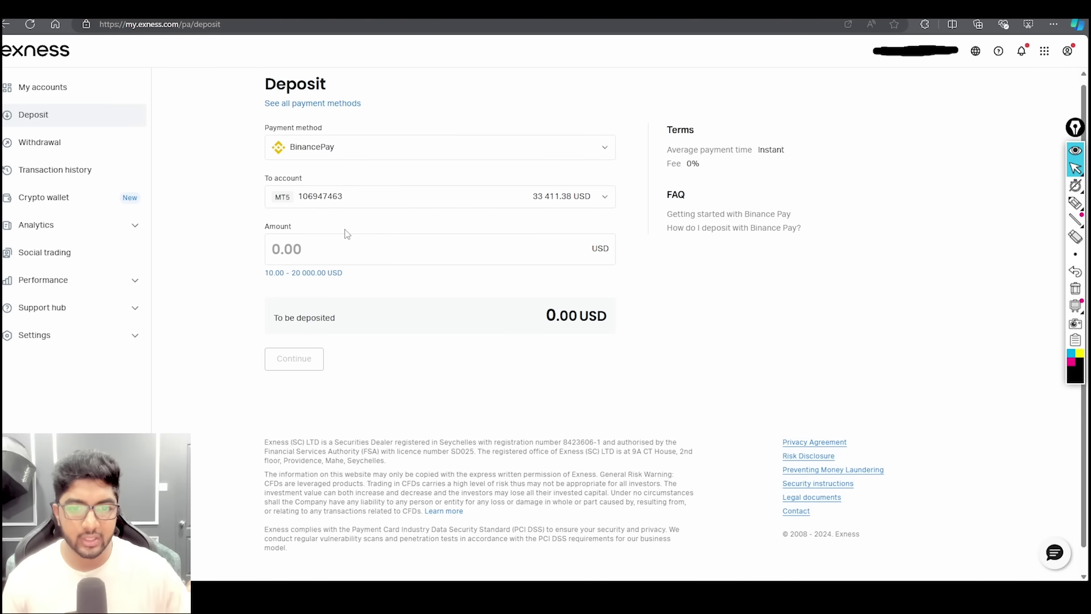
- Make and confirm a 500 USD BinancePay deposit
{"action": "left_click", "coordinate": [380, 249]}
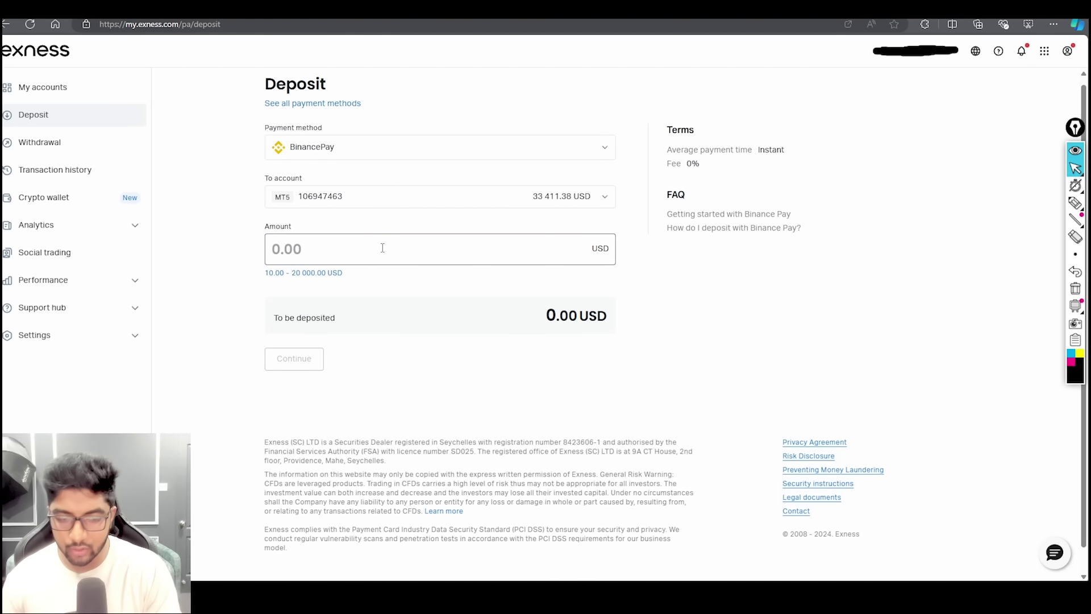
{"action": "type", "text": "500"}
{"action": "left_click", "coordinate": [293, 358]}
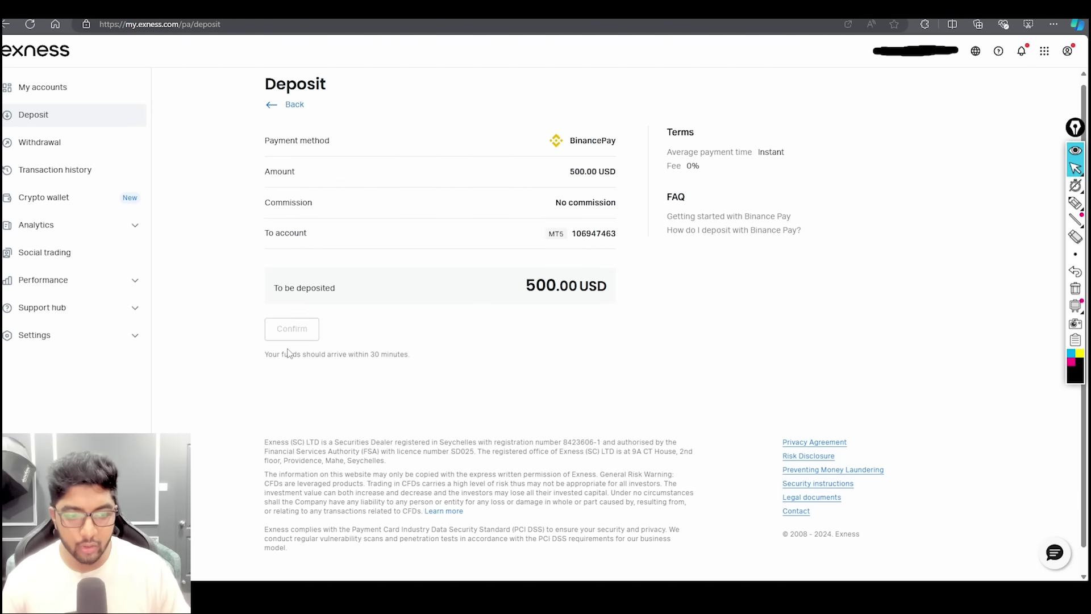
{"action": "left_click", "coordinate": [293, 305]}
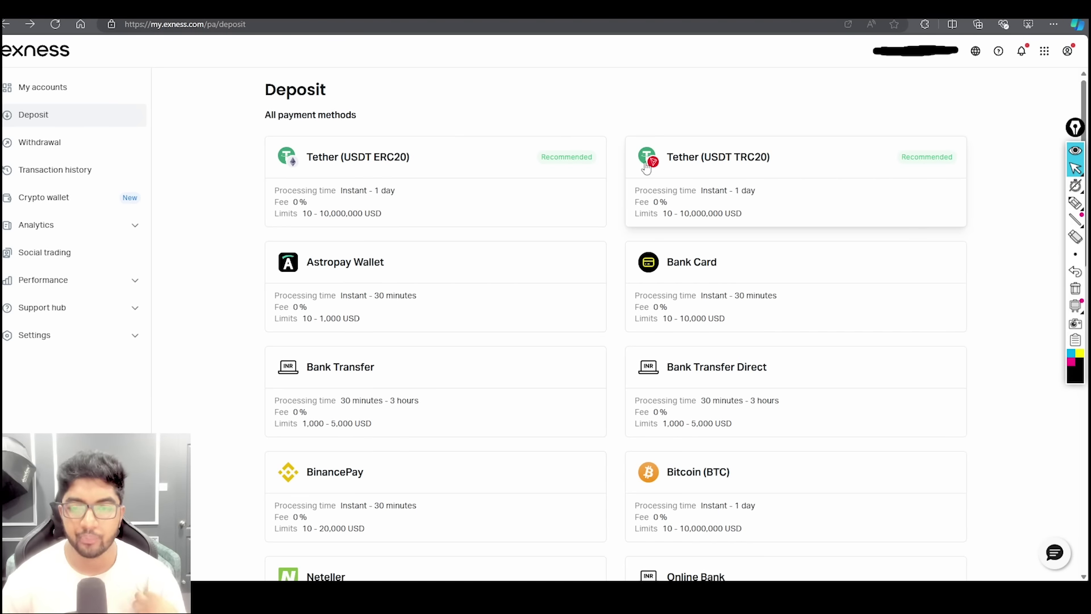
- Circle the Tether (USDT ERC20) and Tether (USDT TRC20) cards with pen annotations
{"action": "left_click", "coordinate": [1075, 202]}
{"action": "mouse_move", "coordinate": [810, 150]}
{"action": "left_mouse_down"}
{"action": "mouse_move", "coordinate": [739, 177]}
{"action": "mouse_move", "coordinate": [704, 147]}
{"action": "left_mouse_up"}
{"action": "mouse_move", "coordinate": [367, 145]}
{"action": "left_mouse_down"}
{"action": "mouse_move", "coordinate": [406, 183]}
{"action": "mouse_move", "coordinate": [339, 181]}
{"action": "mouse_move", "coordinate": [372, 145]}
{"action": "left_mouse_up"}
{"action": "left_click", "coordinate": [1075, 168]}
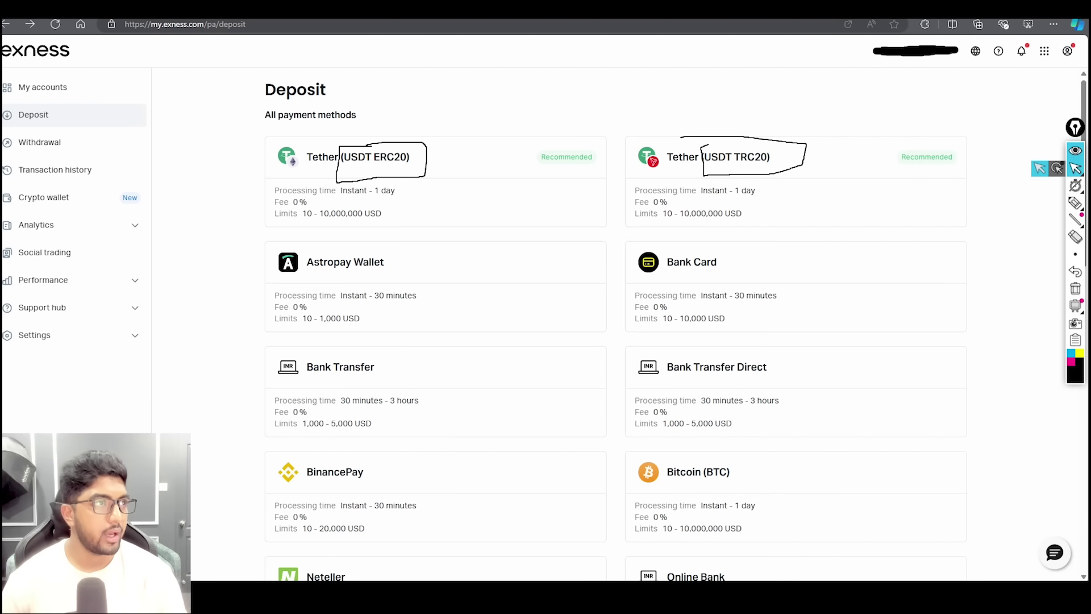
- Bring the Bybit Spot assets window to the front and maximise it
{"action": "key", "text": "alt+Tab"}
{"action": "mouse_move", "coordinate": [656, 66]}
{"action": "key", "text": "super+Up"}
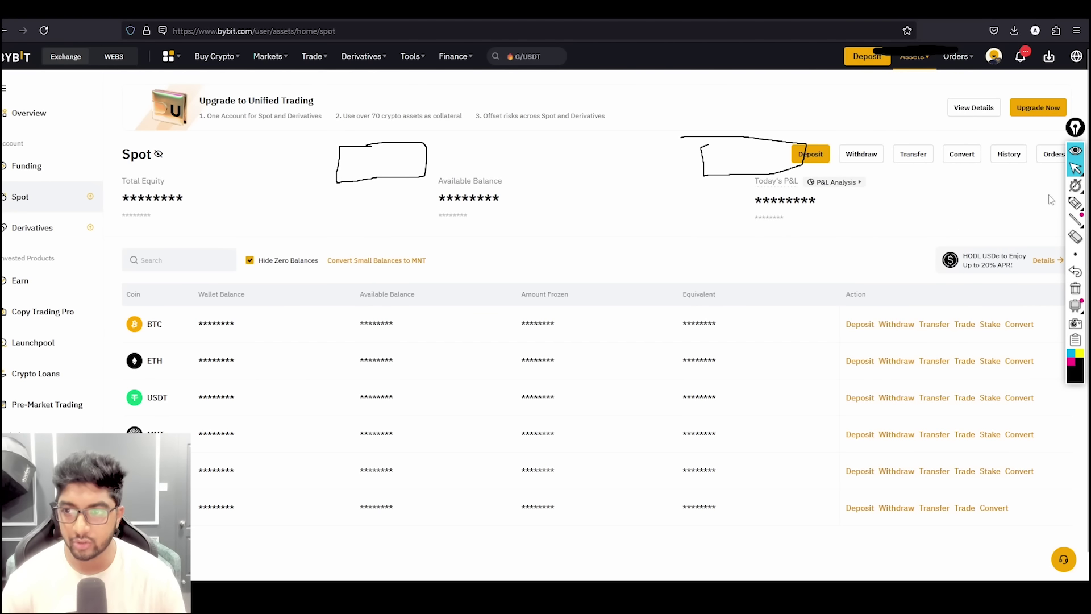
- Erase both pen markings around the USDT deposit cards
{"action": "left_click", "coordinate": [1074, 236]}
{"action": "left_click", "coordinate": [701, 152]}
{"action": "left_click", "coordinate": [382, 182]}
{"action": "left_click", "coordinate": [1075, 186]}
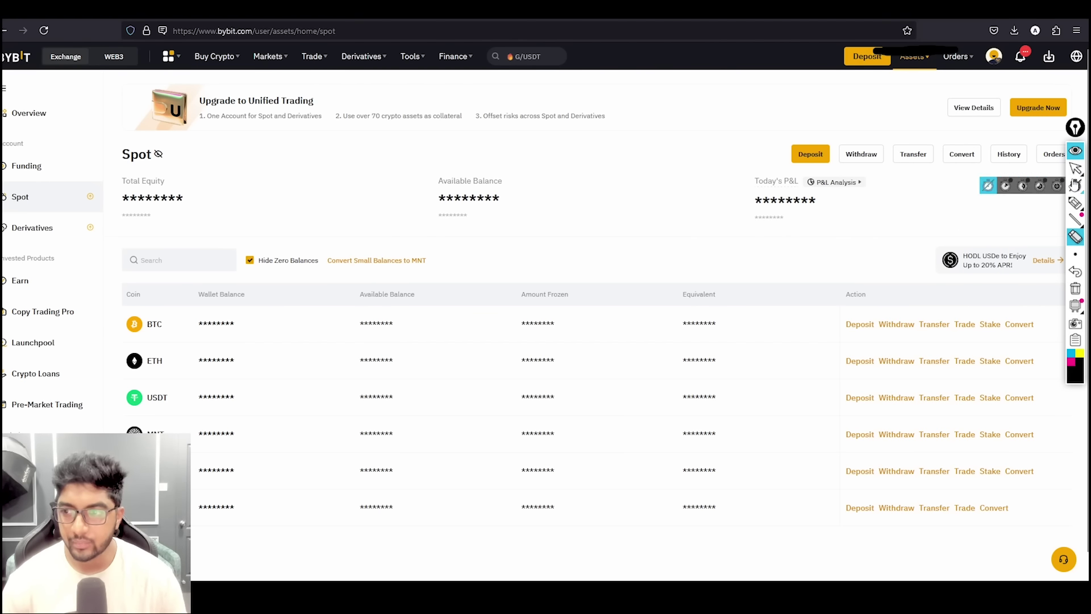
- Start a USDT withdrawal from Bybit Spot assets, then return to the Exness deposit page
{"action": "scroll", "coordinate": [341, 317], "scroll_direction": "down", "scroll_amount": 2}
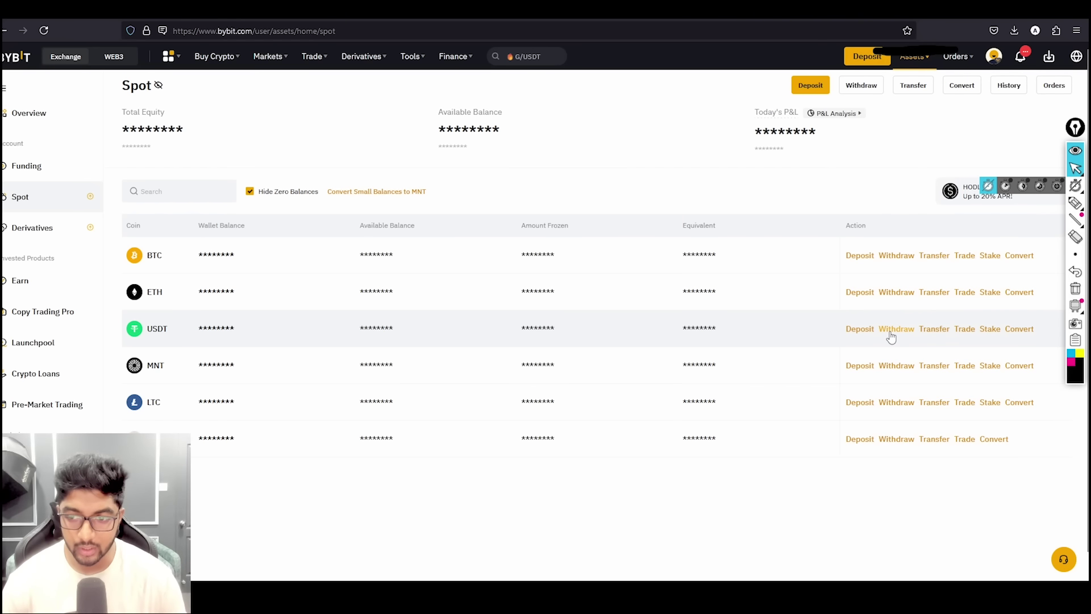
{"action": "scroll", "coordinate": [738, 353], "scroll_direction": "up", "scroll_amount": 2}
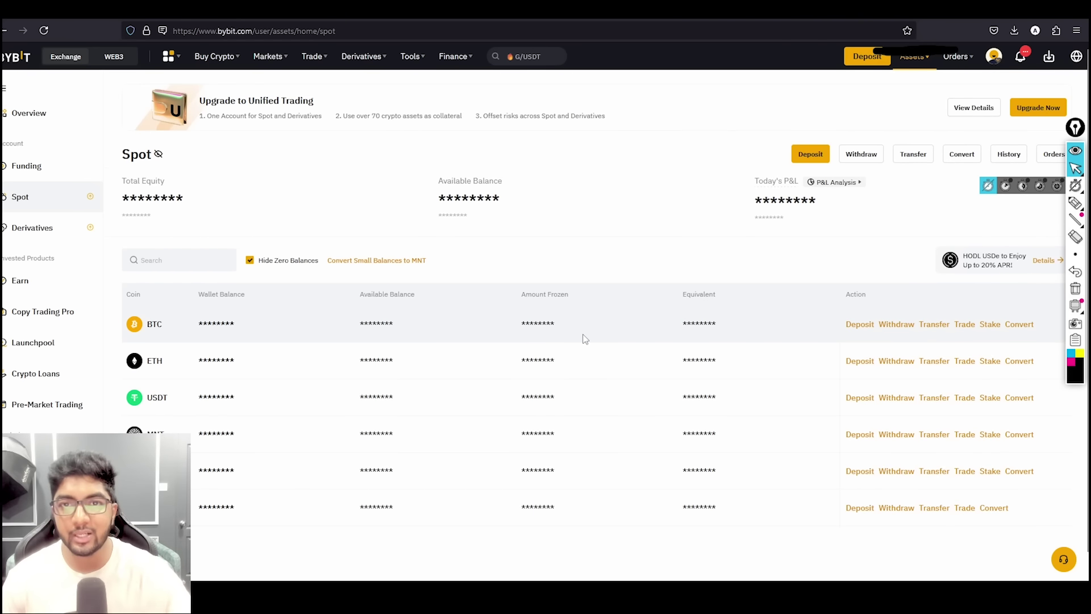
{"action": "scroll", "coordinate": [593, 325], "scroll_direction": "down", "scroll_amount": 4}
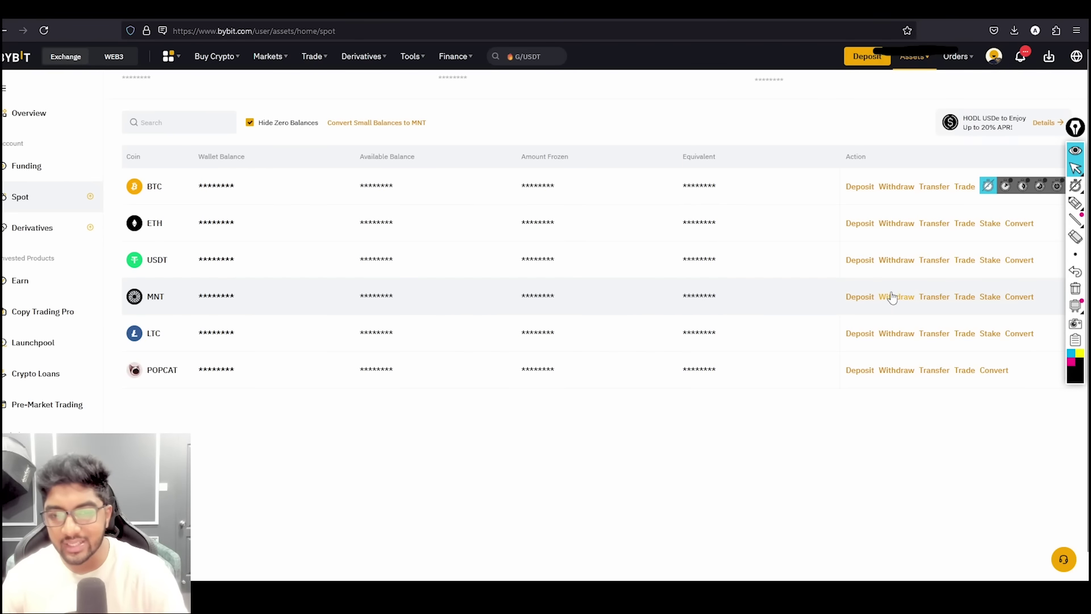
{"action": "left_click", "coordinate": [902, 261]}
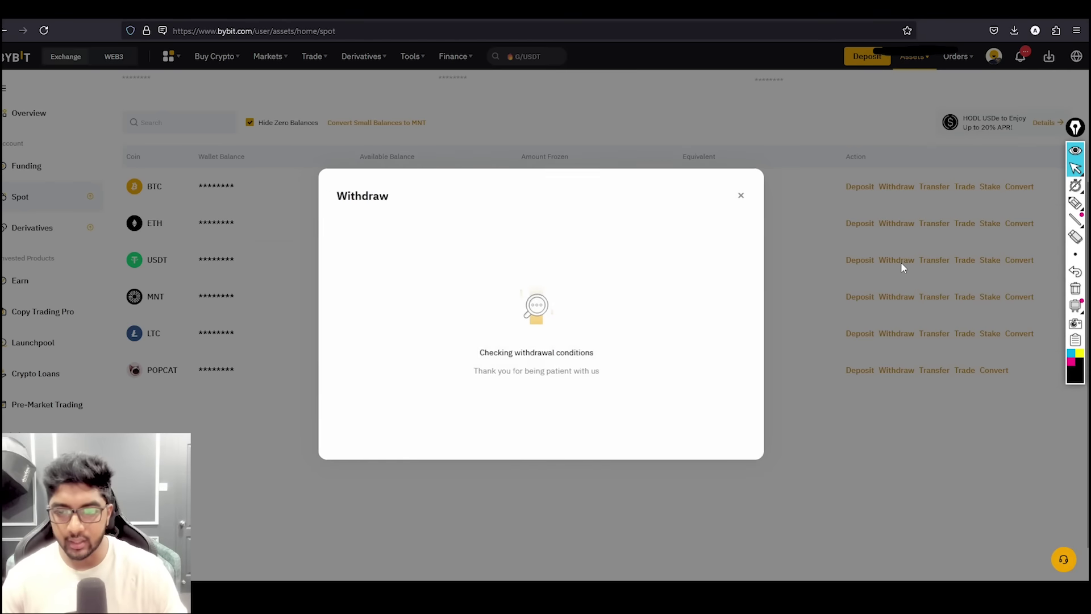
{"action": "mouse_move", "coordinate": [705, 591]}
{"action": "left_click", "coordinate": [704, 543]}
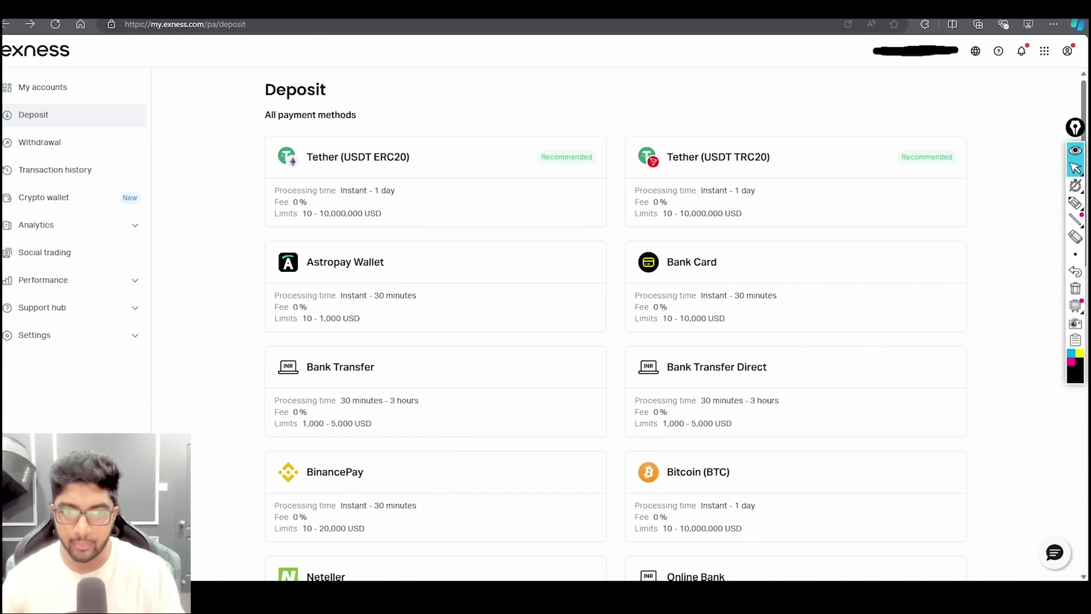
- Choose Tether (USDT TRC20) as deposit method and copy its TRON deposit address
{"action": "left_click", "coordinate": [705, 191]}
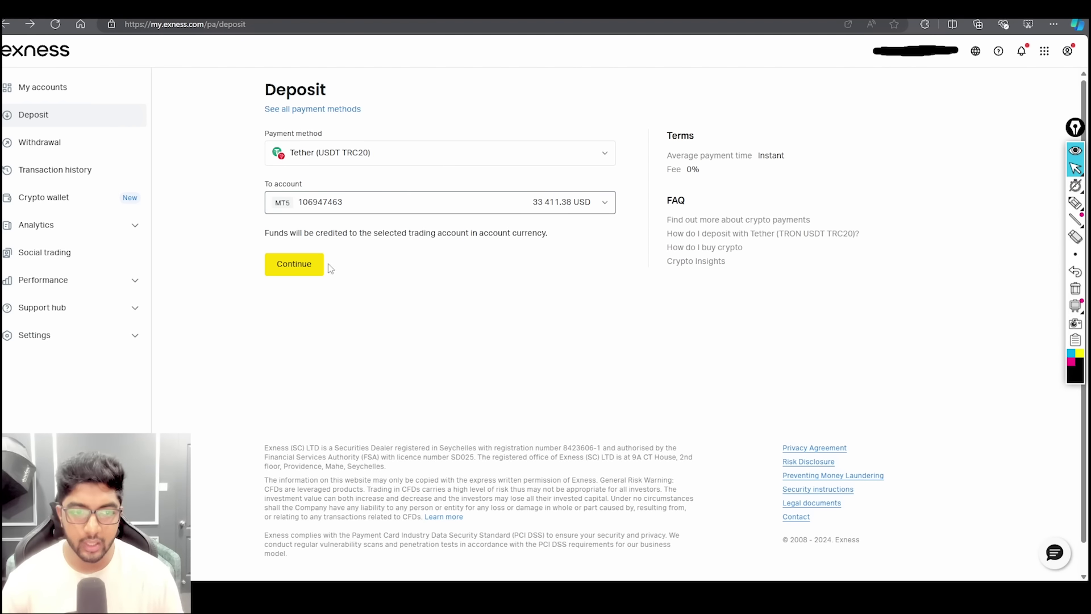
{"action": "left_click", "coordinate": [306, 268]}
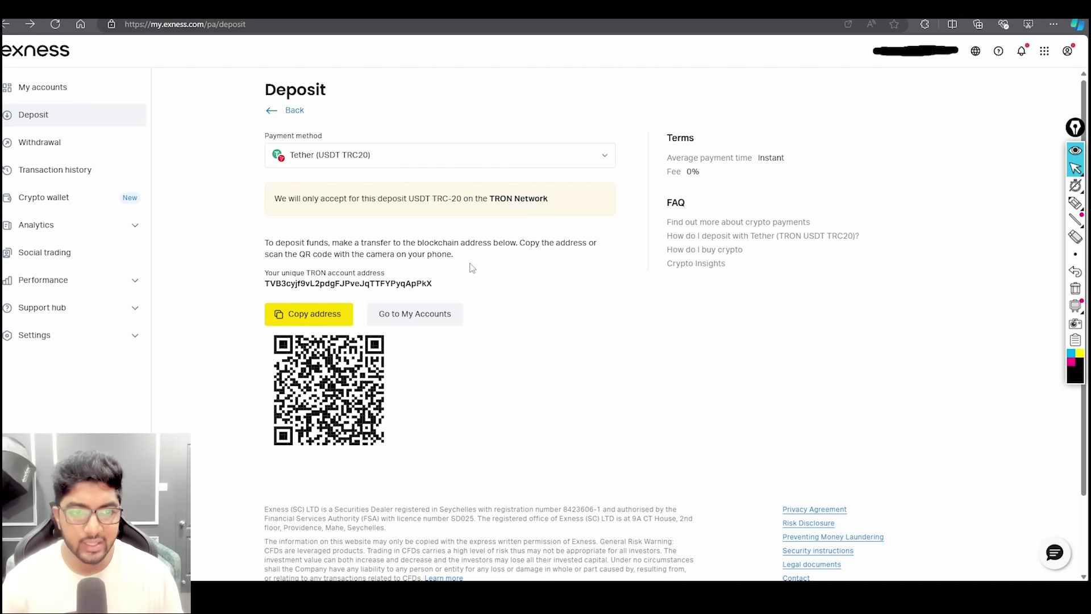
{"action": "left_click", "coordinate": [328, 318]}
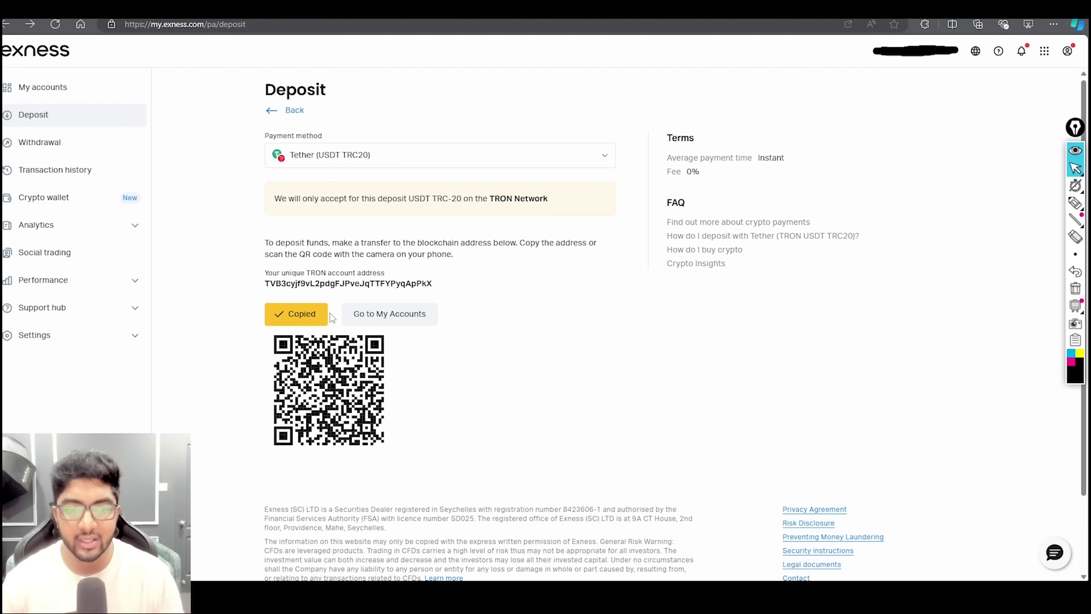
{"action": "left_click", "coordinate": [328, 319]}
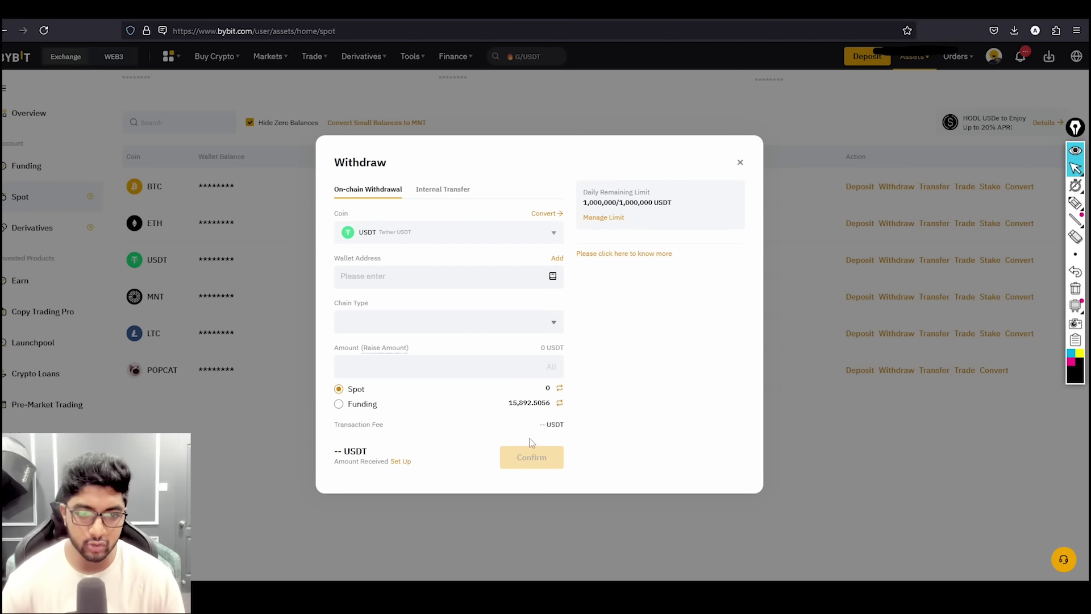
- Paste the Exness TRON address as Bybit's withdrawal wallet address and open Chain Type
{"action": "type", "text": "TVB3cyjf9vL2pdgFJPveJqTTFYPyqApPkX"}
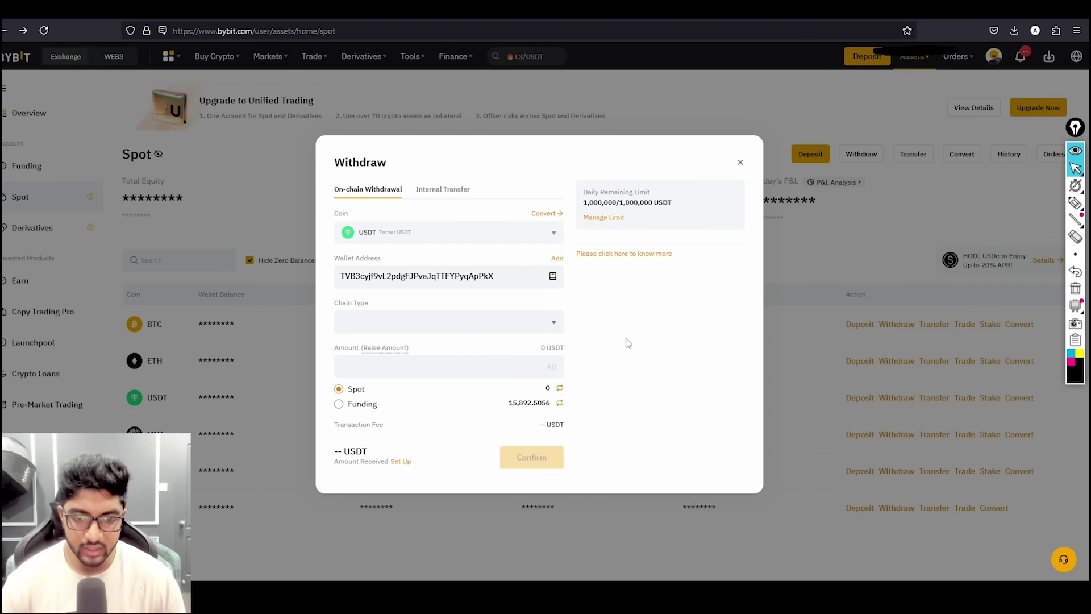
{"action": "left_click", "coordinate": [359, 322]}
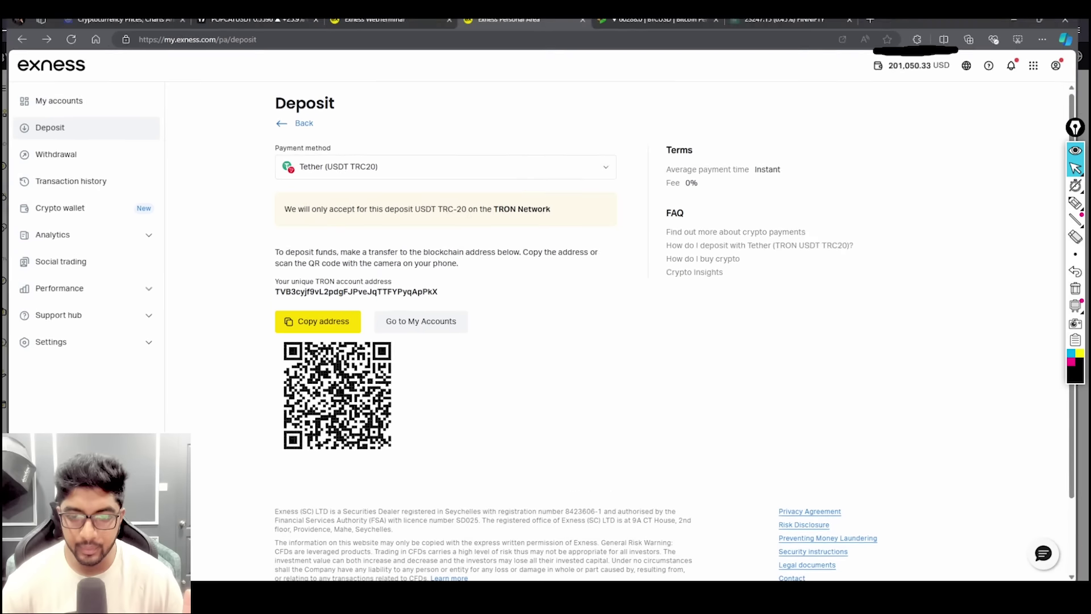
- Keep Tether (USDT TRC20) as the Exness payment method and return to Bybit's withdrawal form
{"action": "left_click", "coordinate": [442, 163]}
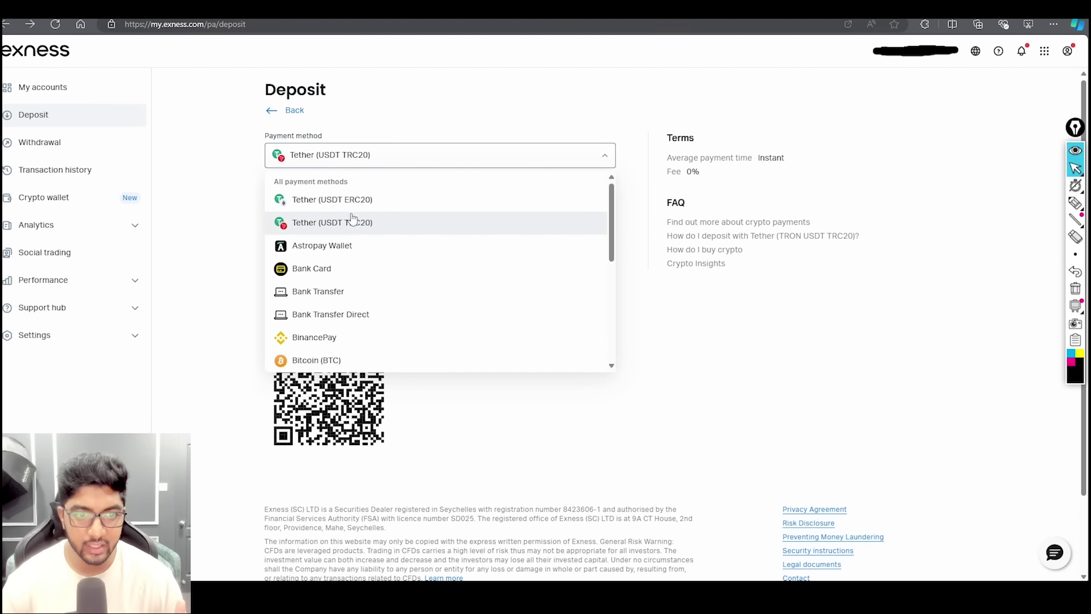
{"action": "left_click", "coordinate": [625, 336]}
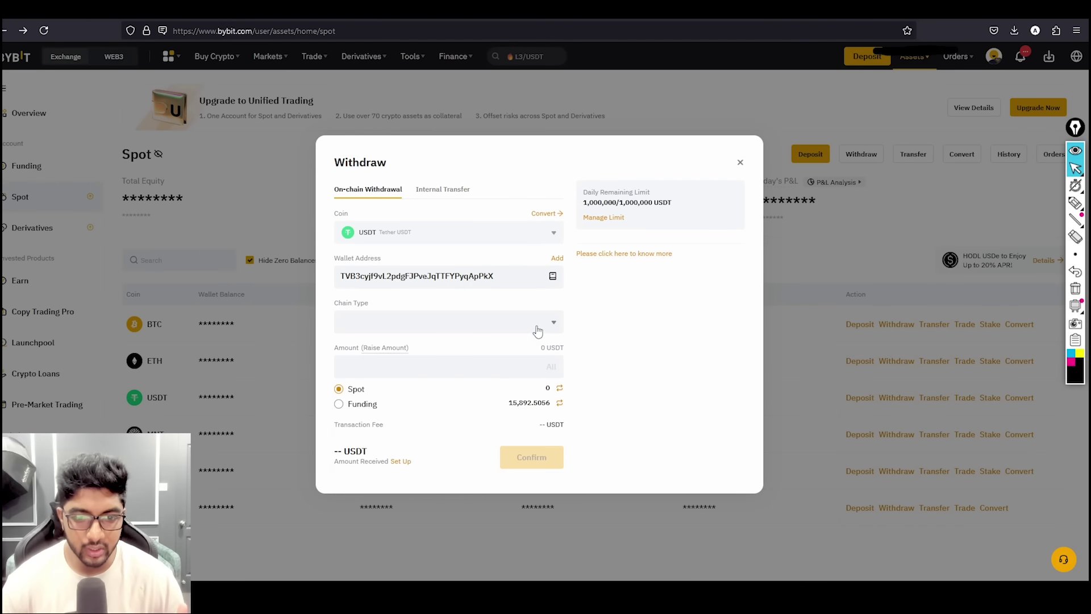
{"action": "left_click", "coordinate": [534, 325]}
- Set TRC20 as the Bybit withdrawal network, with its 1.3 USDT fee, then return to Exness
{"action": "scroll", "coordinate": [447, 424], "scroll_direction": "down", "scroll_amount": 3}
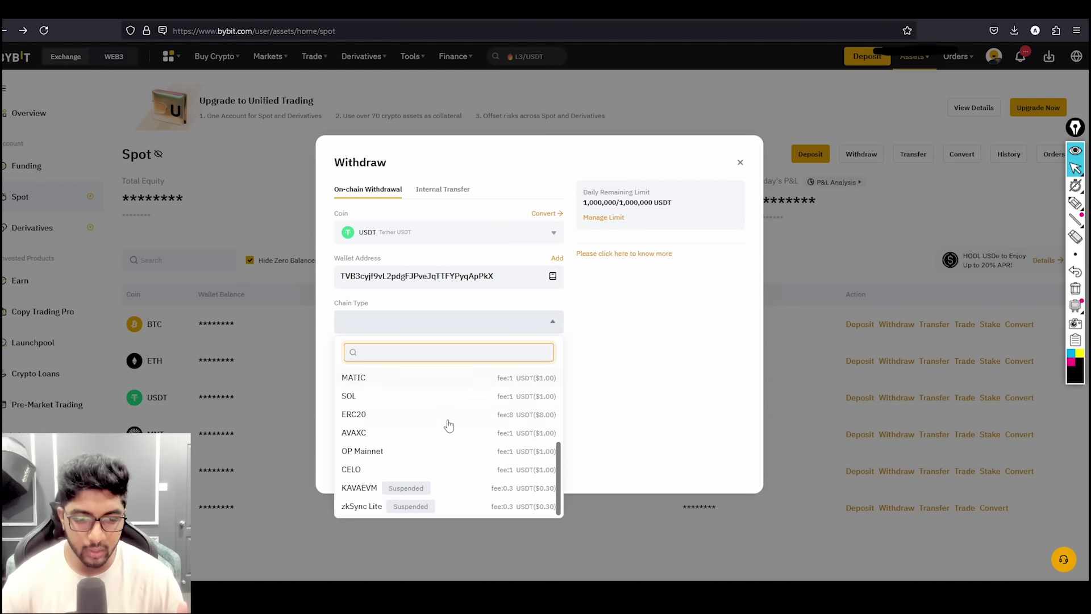
{"action": "scroll", "coordinate": [455, 473], "scroll_direction": "up", "scroll_amount": 3}
{"action": "scroll", "coordinate": [455, 473], "scroll_direction": "down", "scroll_amount": 2}
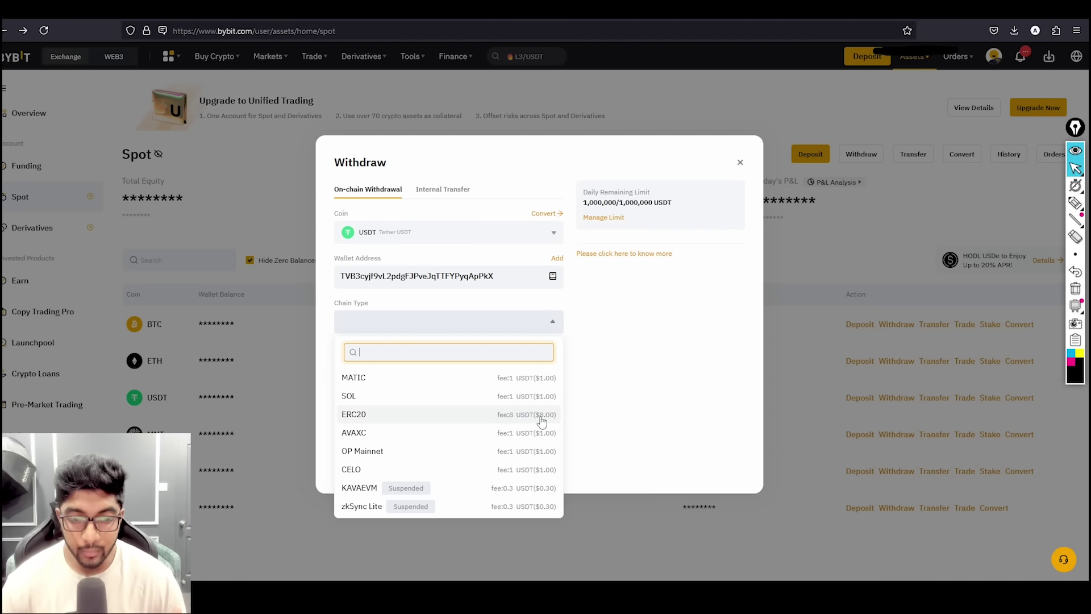
{"action": "scroll", "coordinate": [540, 422], "scroll_direction": "up", "scroll_amount": 2}
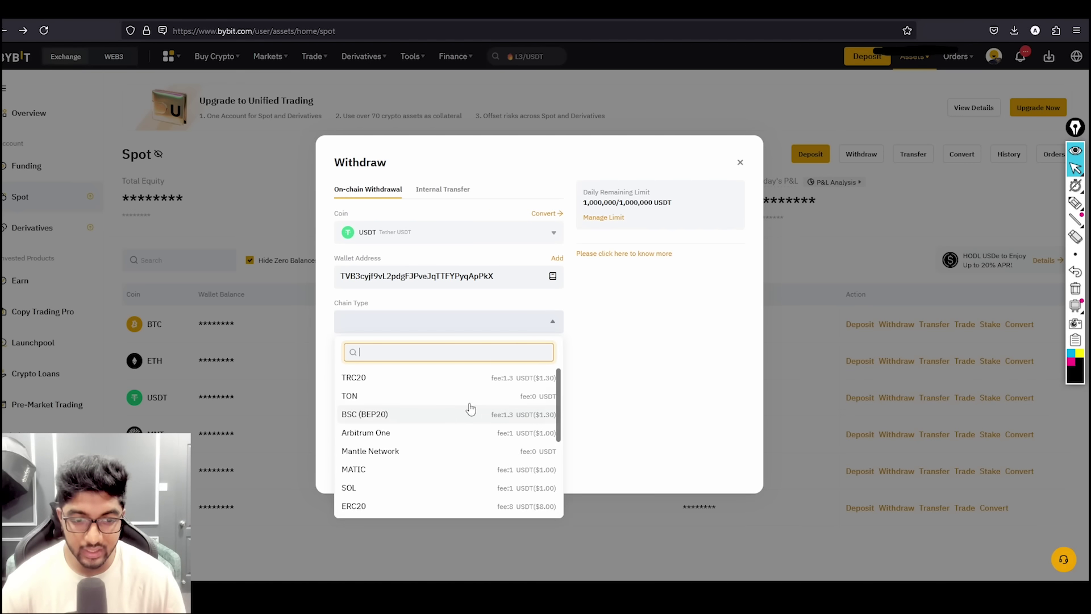
{"action": "left_click", "coordinate": [528, 383]}
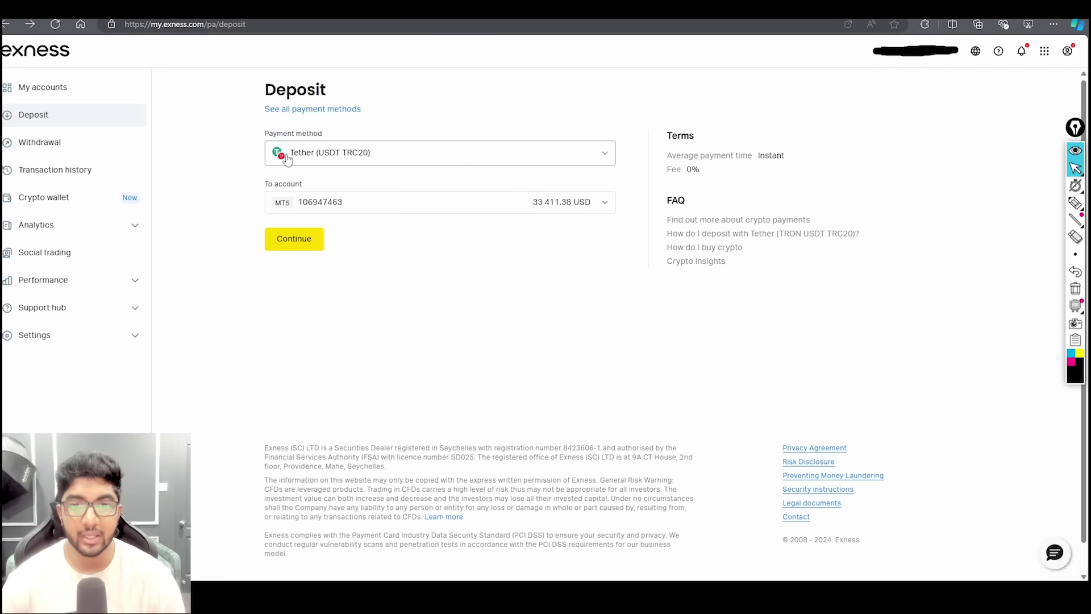
{"action": "left_click", "coordinate": [287, 153]}
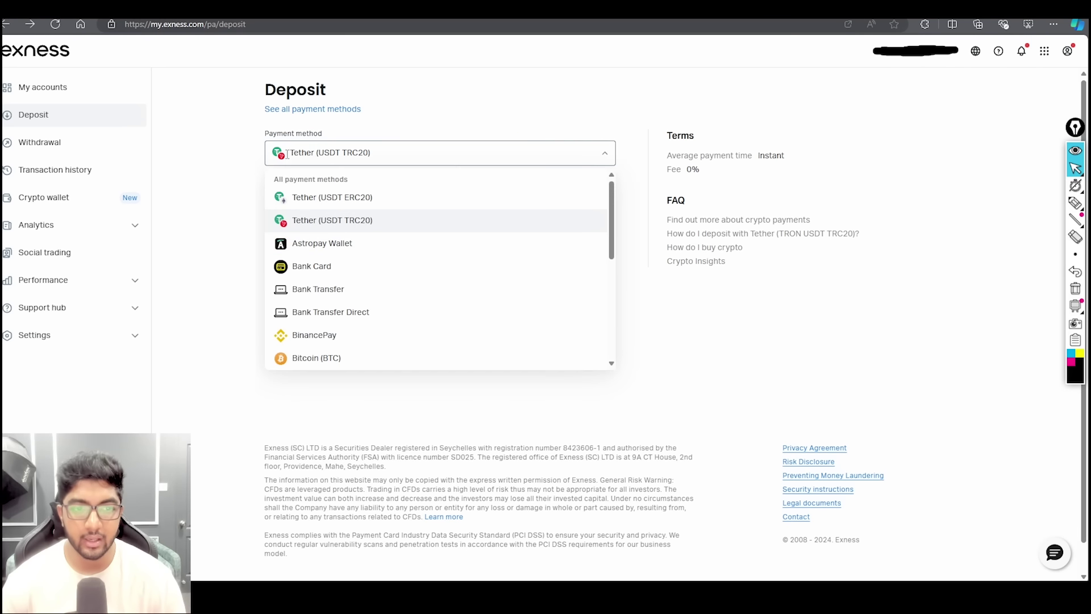
- Choose Tether (USDT TRC20) in Exness and copy the TRON deposit address
{"action": "left_click", "coordinate": [344, 221]}
{"action": "left_click", "coordinate": [330, 156]}
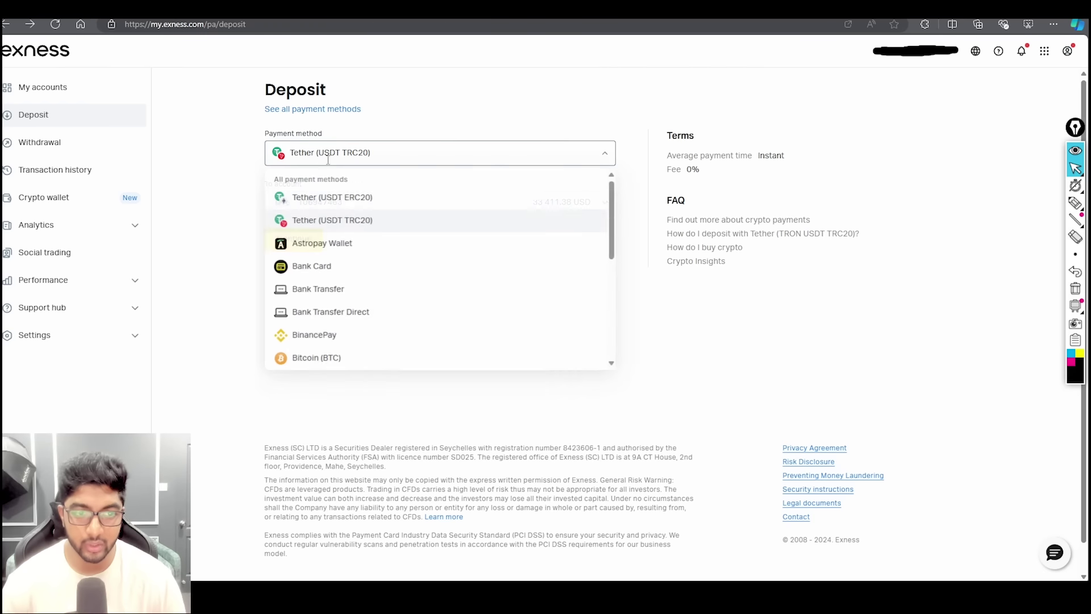
{"action": "left_click", "coordinate": [318, 221]}
{"action": "left_click", "coordinate": [318, 242]}
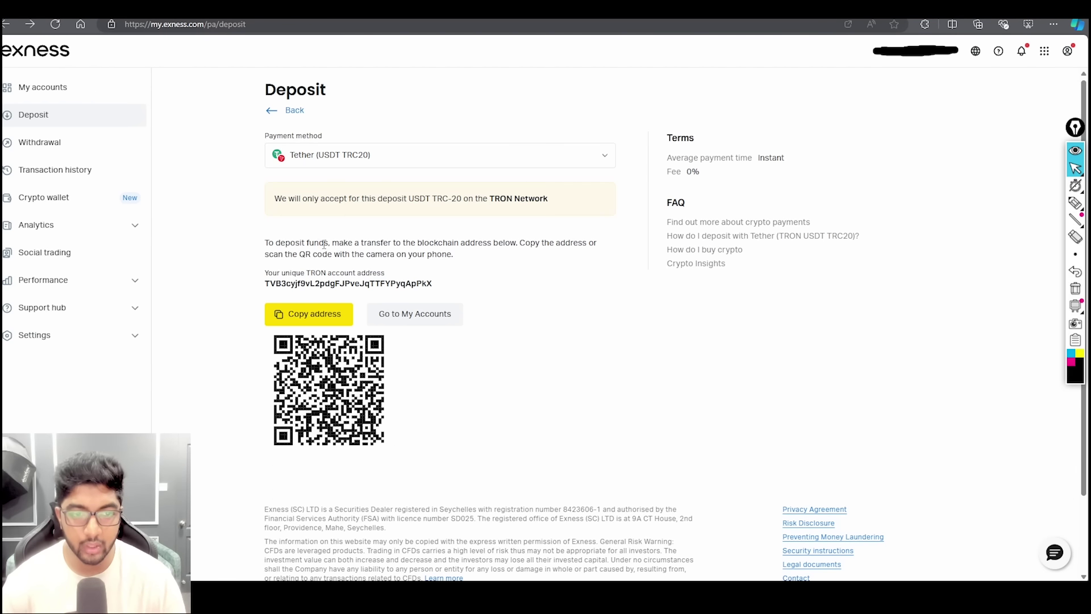
{"action": "left_click", "coordinate": [314, 307]}
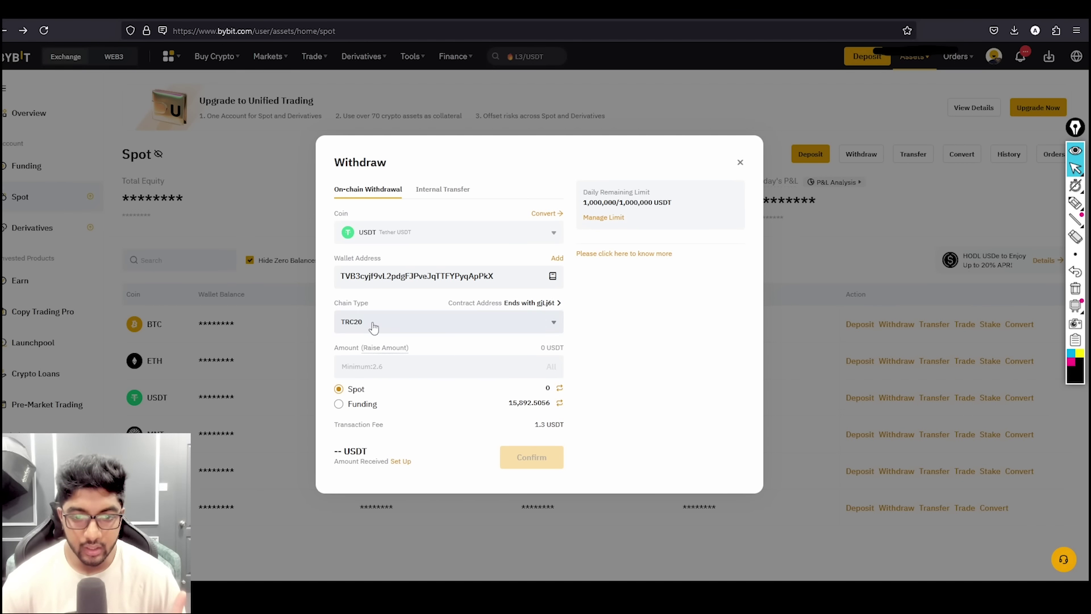
- Enter a 5000 USDT withdrawal from Funding, then close that first form
{"action": "left_click", "coordinate": [339, 404]}
{"action": "left_click", "coordinate": [535, 366]}
{"action": "type", "text": "50"}
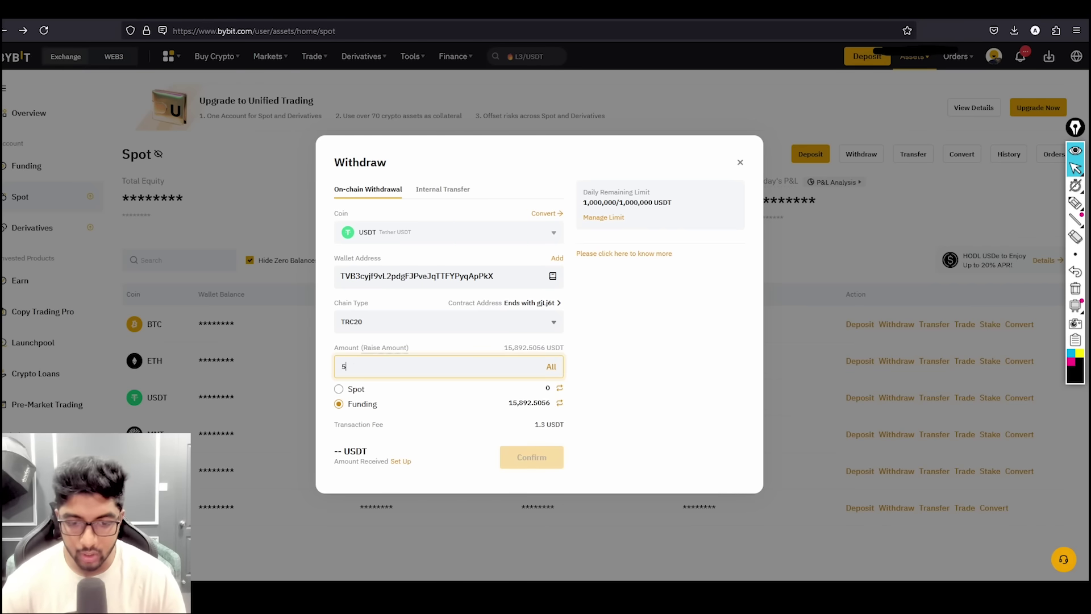
{"action": "type", "text": "00"}
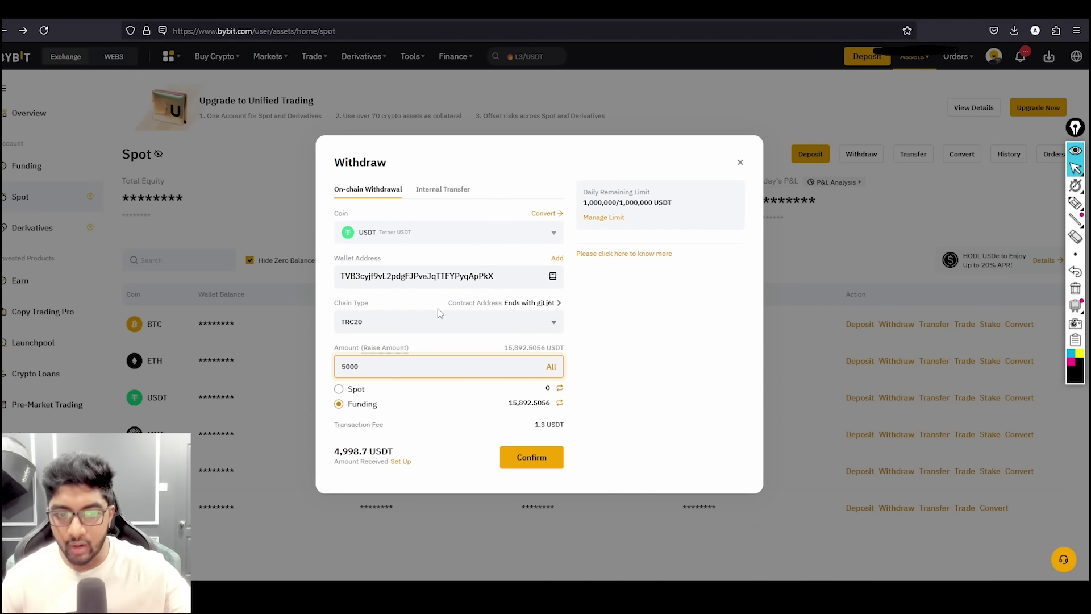
{"action": "left_click", "coordinate": [740, 163]}
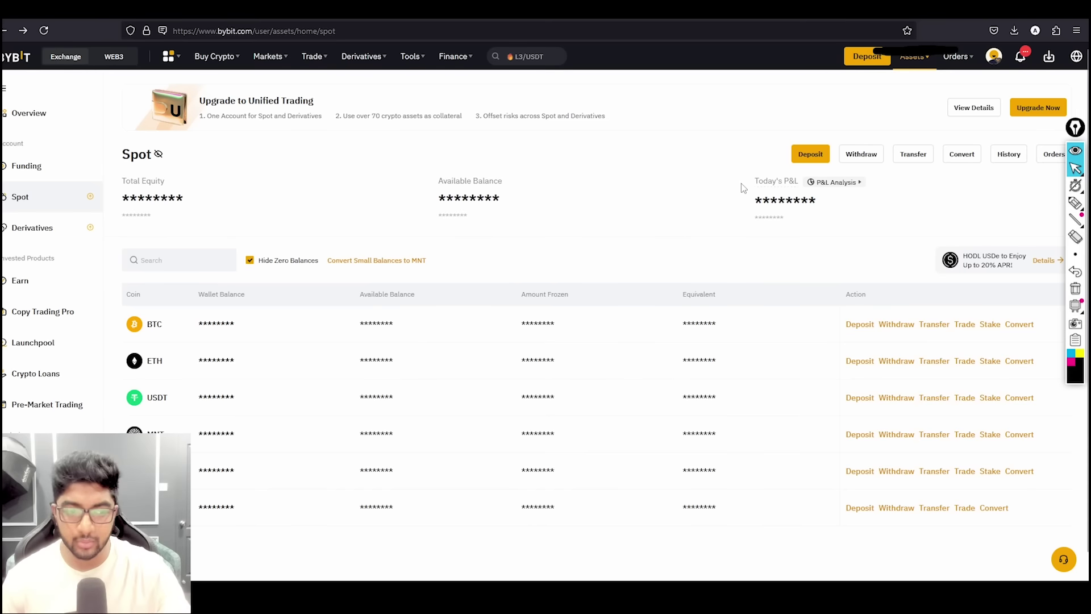
- In a reopened withdrawal form, paste the Exness deposit address and select the TRC20 chain
{"action": "left_click", "coordinate": [898, 398]}
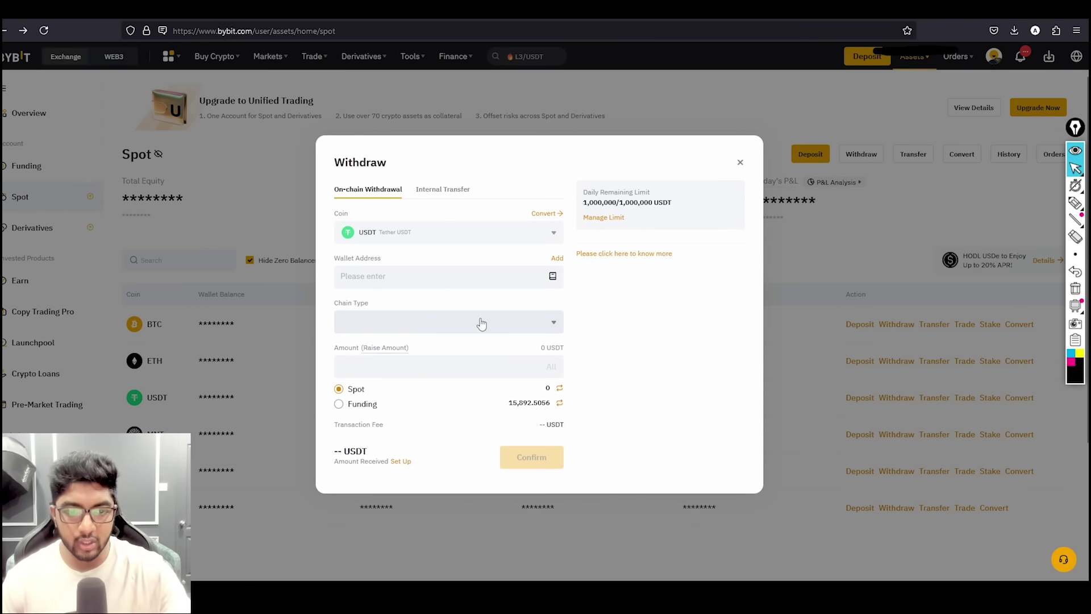
{"action": "left_click", "coordinate": [416, 278]}
{"action": "type", "text": "TVB3cyjf9vL2pdgFJPveJqTTFYPyqApPkX"}
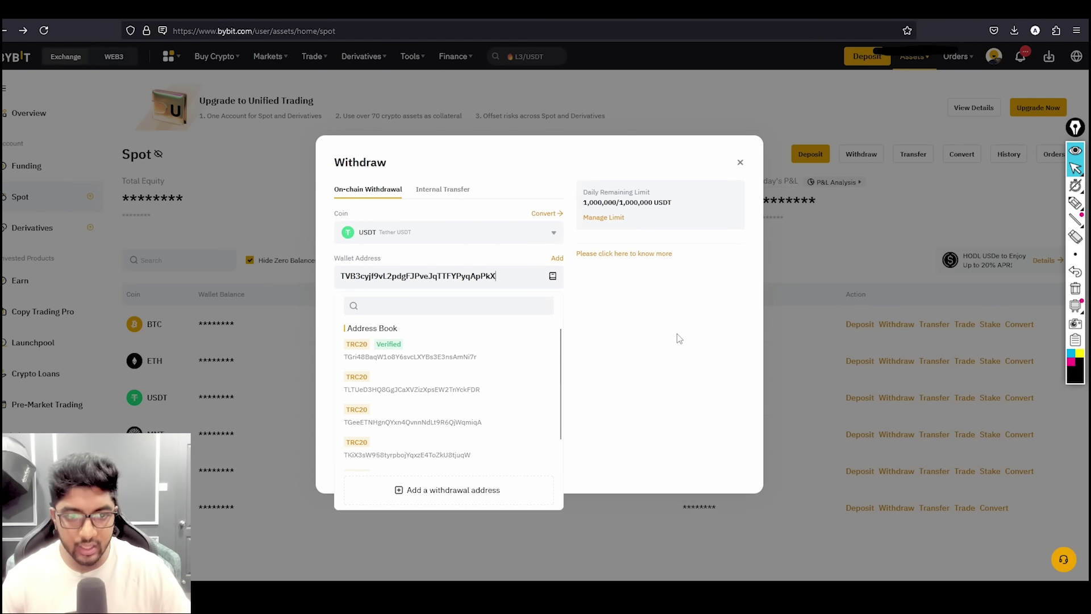
{"action": "left_click", "coordinate": [677, 336]}
{"action": "left_click", "coordinate": [477, 329]}
{"action": "left_click", "coordinate": [364, 378]}
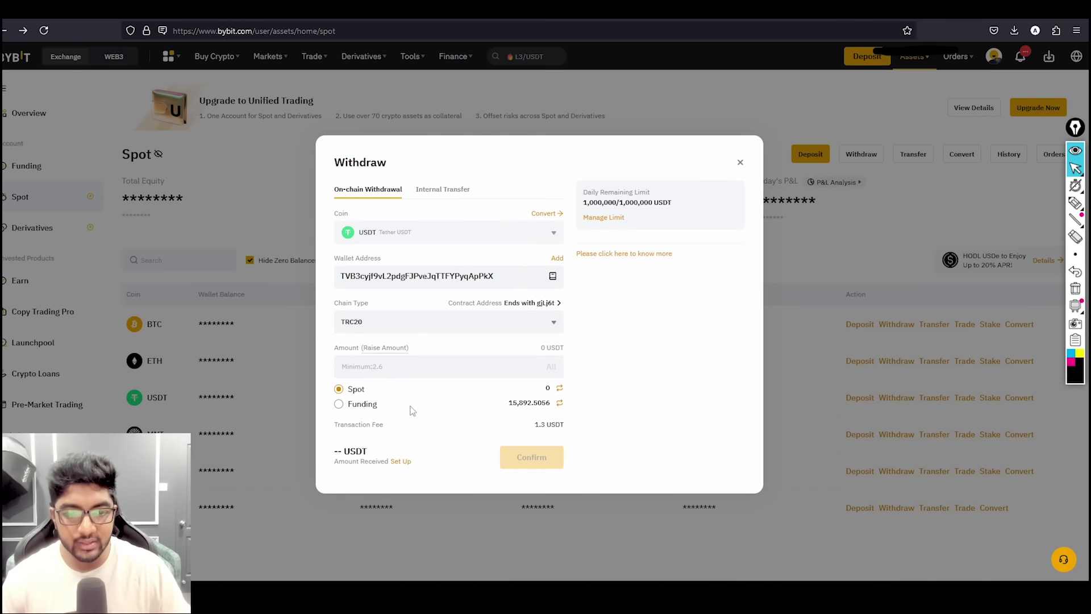
- Enter 5000 USDT from the Funding balance and close the withdraw window
{"action": "left_click", "coordinate": [398, 366]}
{"action": "type", "text": "5000"}
{"action": "left_click", "coordinate": [361, 405]}
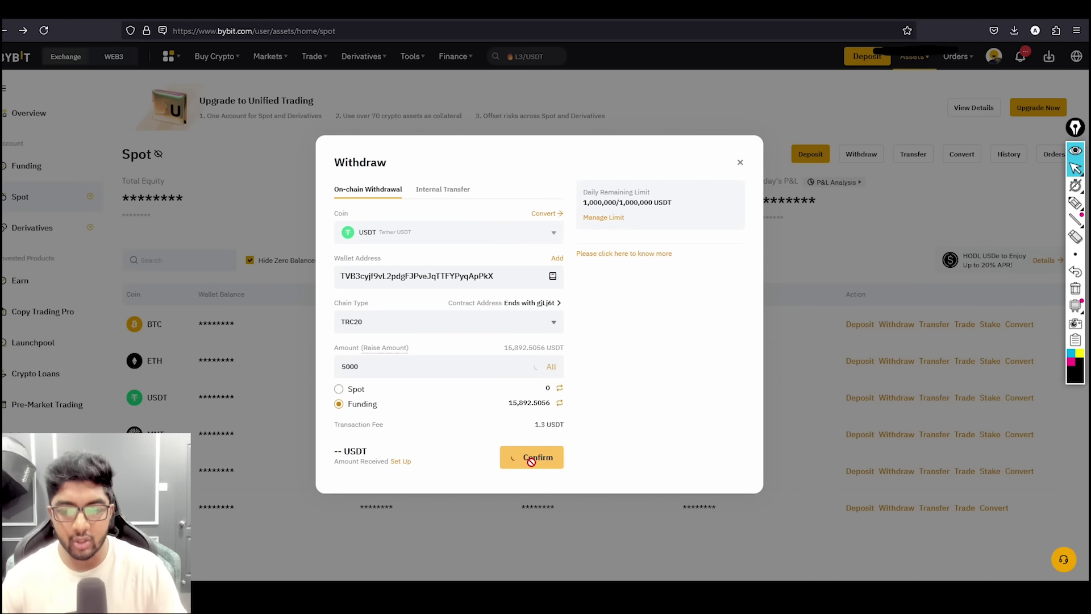
{"action": "left_click", "coordinate": [740, 162]}
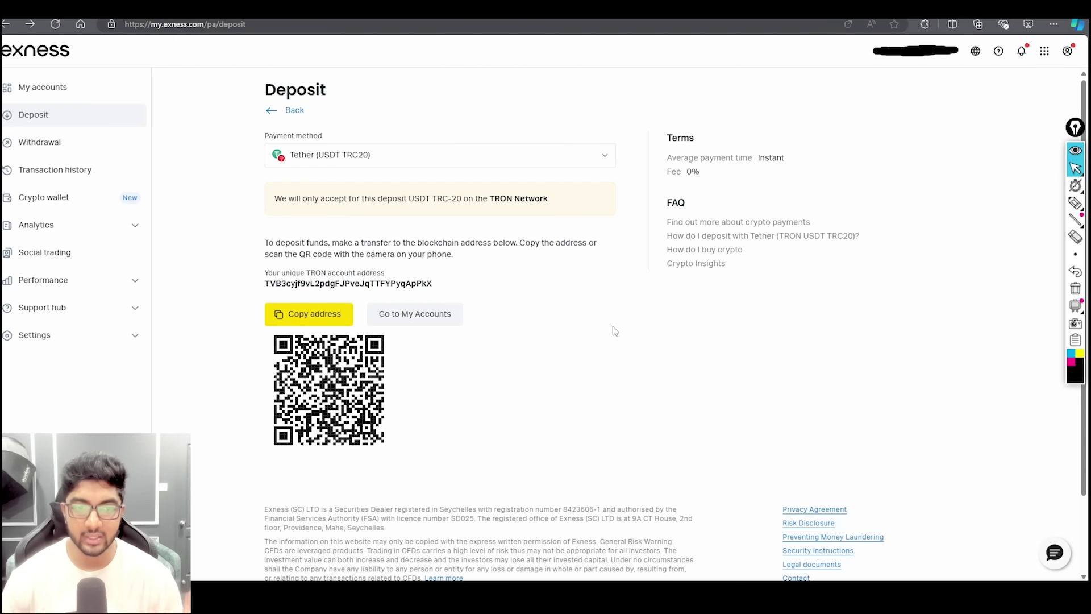
- Check the Exness link in the video description, then switch to the Exness trading terminal
{"action": "key", "text": "alt+Tab"}
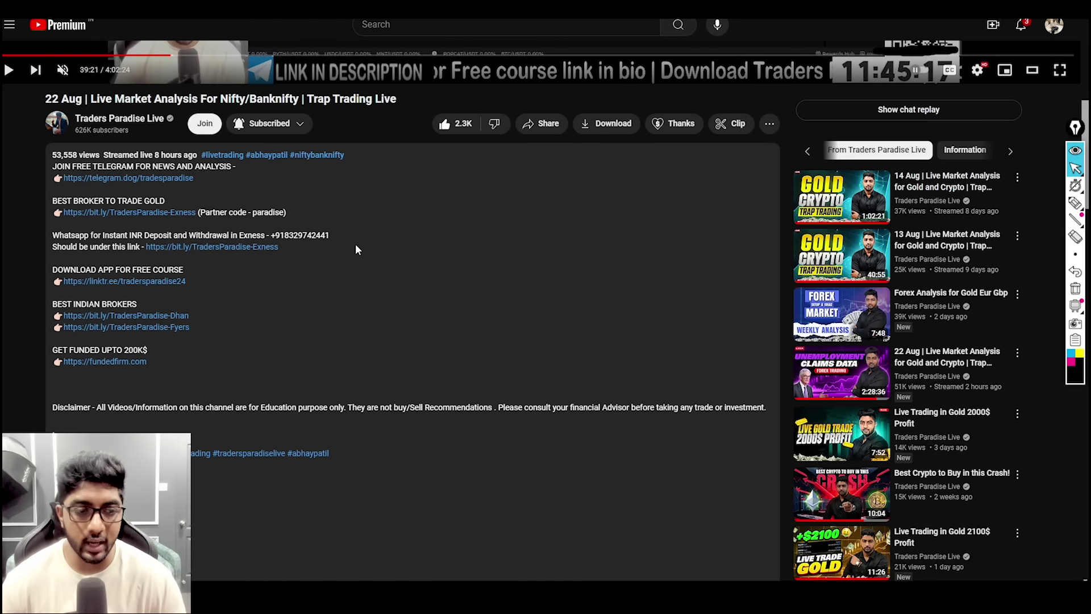
{"action": "left_click_drag", "start_coordinate": [290, 246], "coordinate": [142, 247]}
{"action": "left_click", "coordinate": [725, 565]}
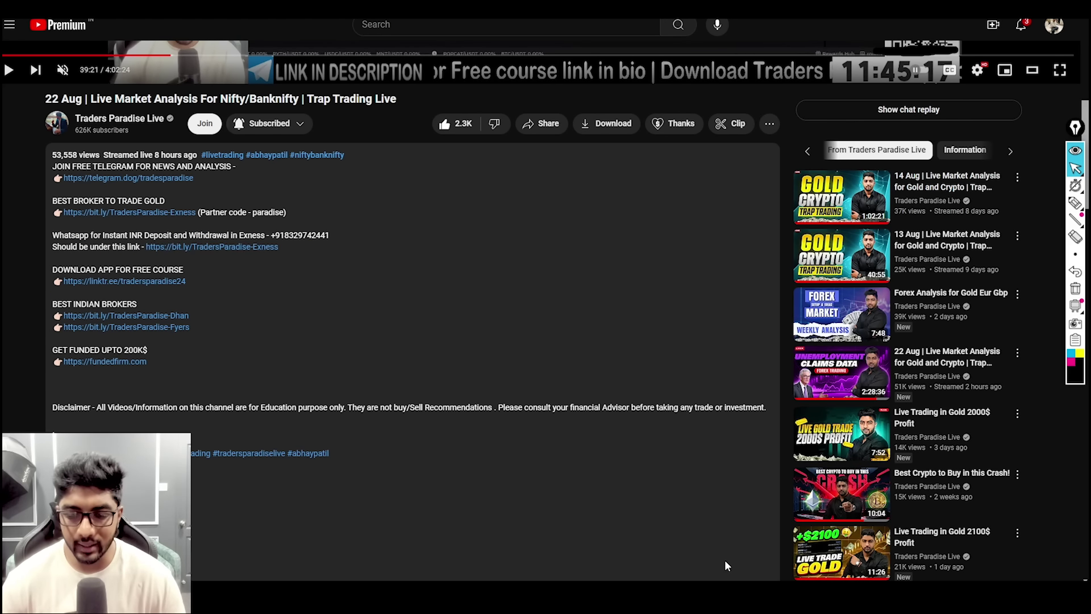
{"action": "key", "text": "alt+Tab"}
{"action": "key", "text": "alt+Tab"}
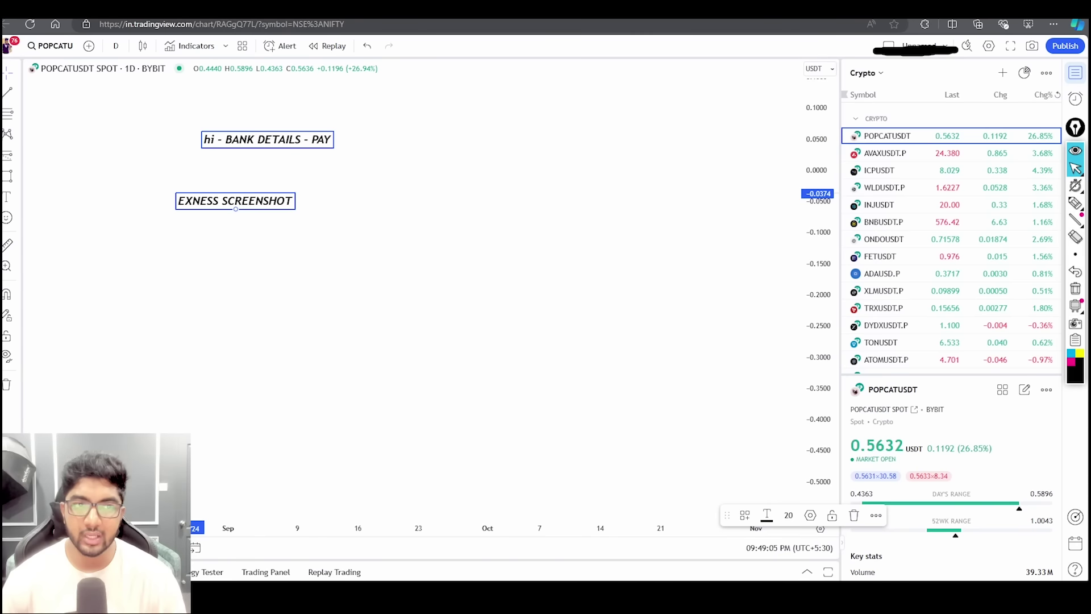
{"action": "key", "text": "alt+Tab"}
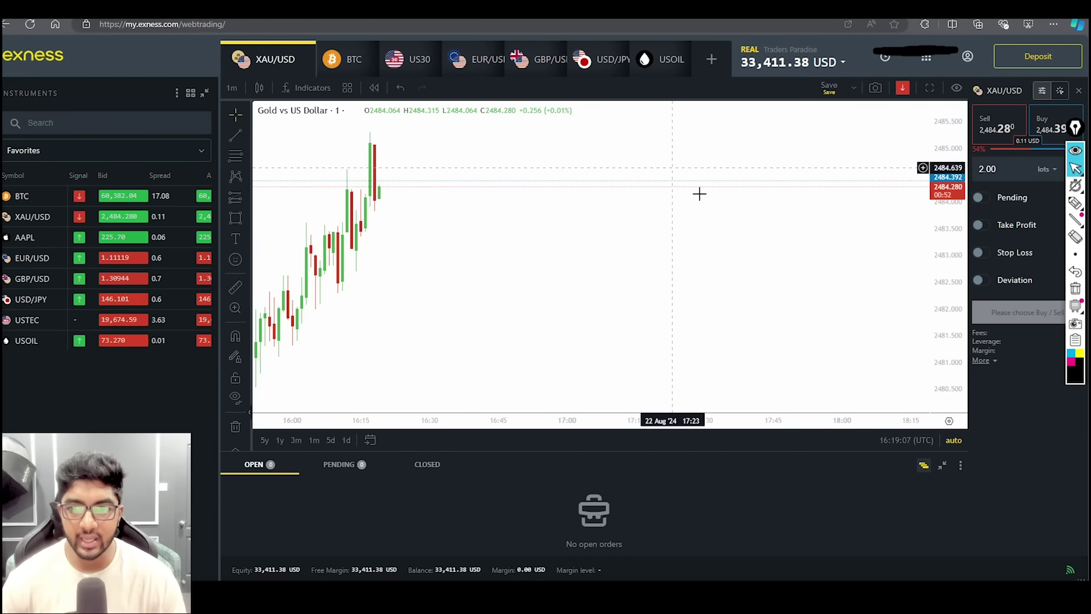
- Add a chart note: 'PROFIT - BANK ACC - THIRD PARTY PAYMENT - INDIAN BANK', 'CRYPTO - WITHDRAWAL -', 'OTHER'
{"action": "scroll", "coordinate": [785, 225], "scroll_direction": "up", "scroll_amount": 5}
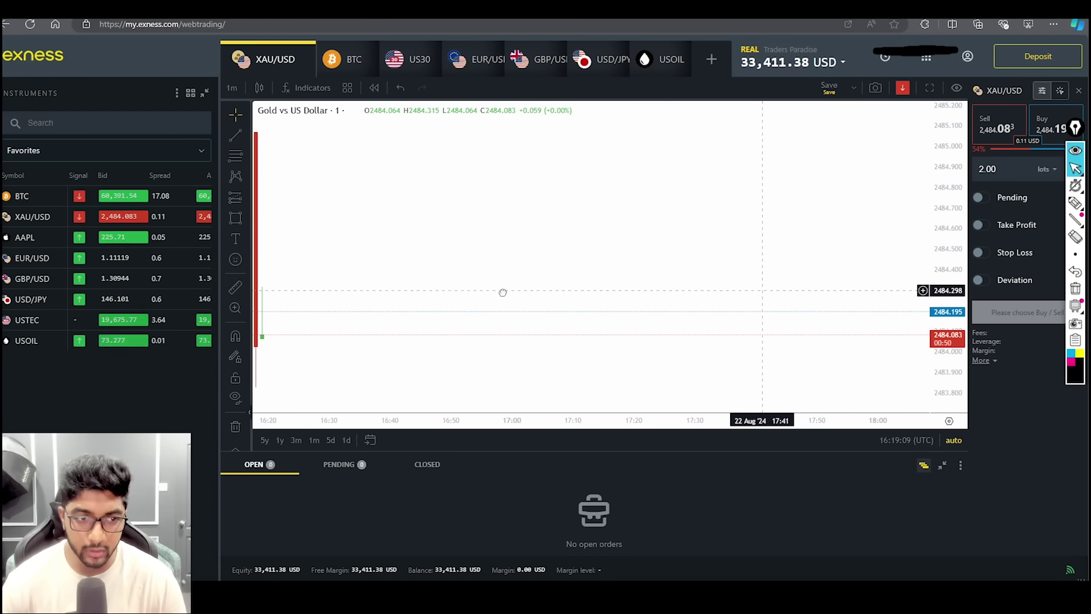
{"action": "left_click", "coordinate": [439, 155]}
{"action": "type", "text": "PROFIT"}
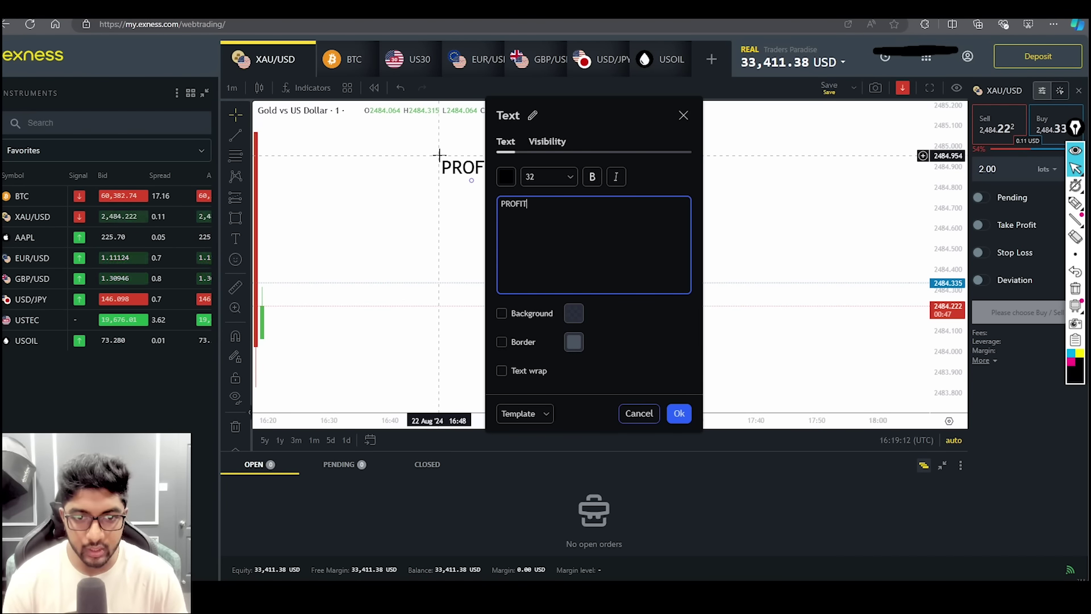
{"action": "type", "text": " -"}
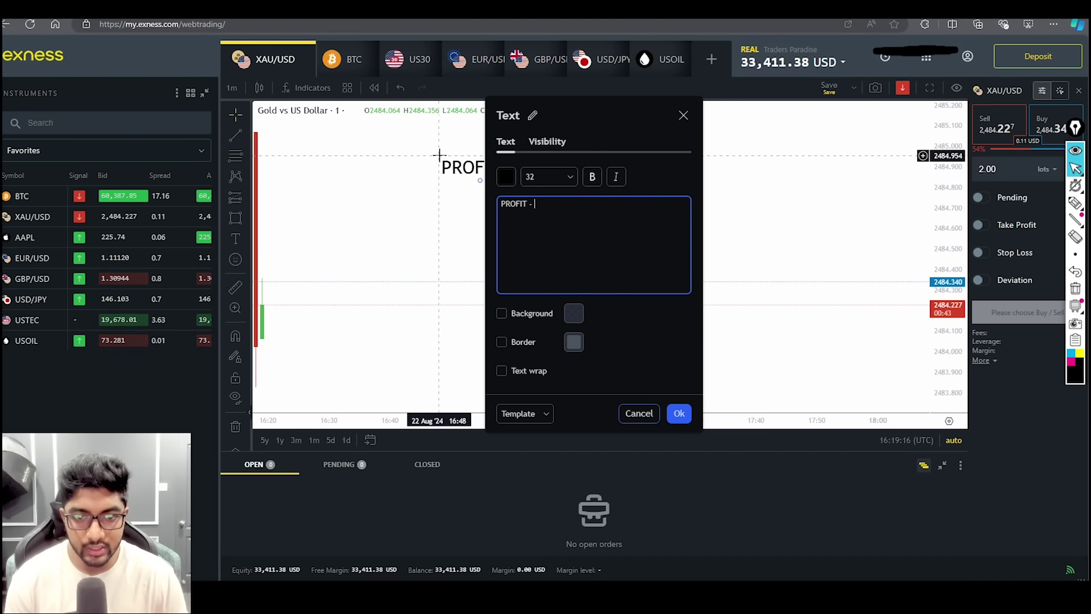
{"action": "type", "text": "BANK"}
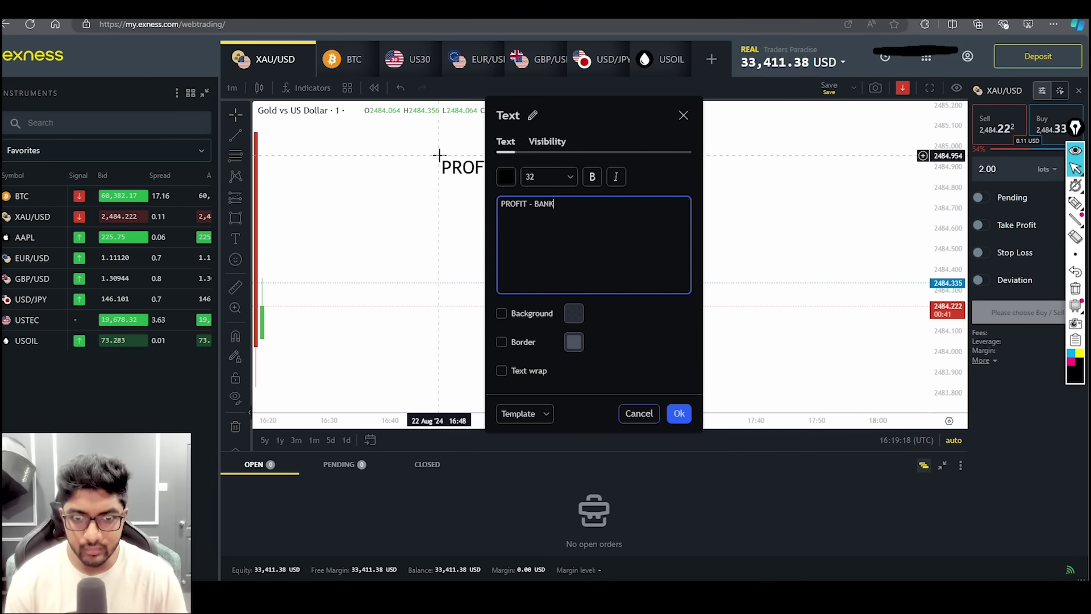
{"action": "type", "text": " ACC - "}
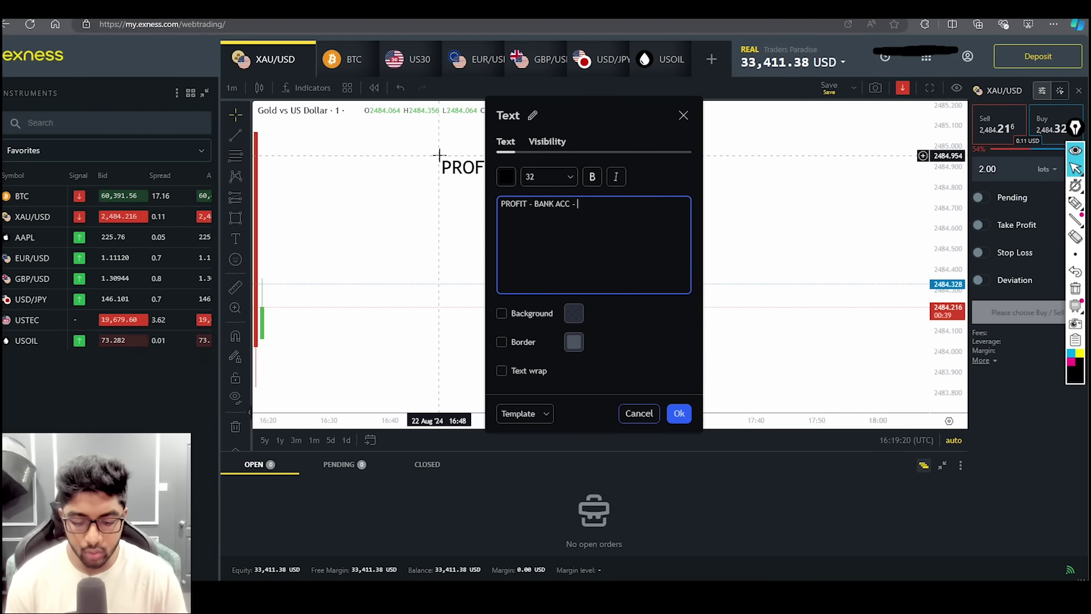
{"action": "type", "text": "THIRD PARTY"}
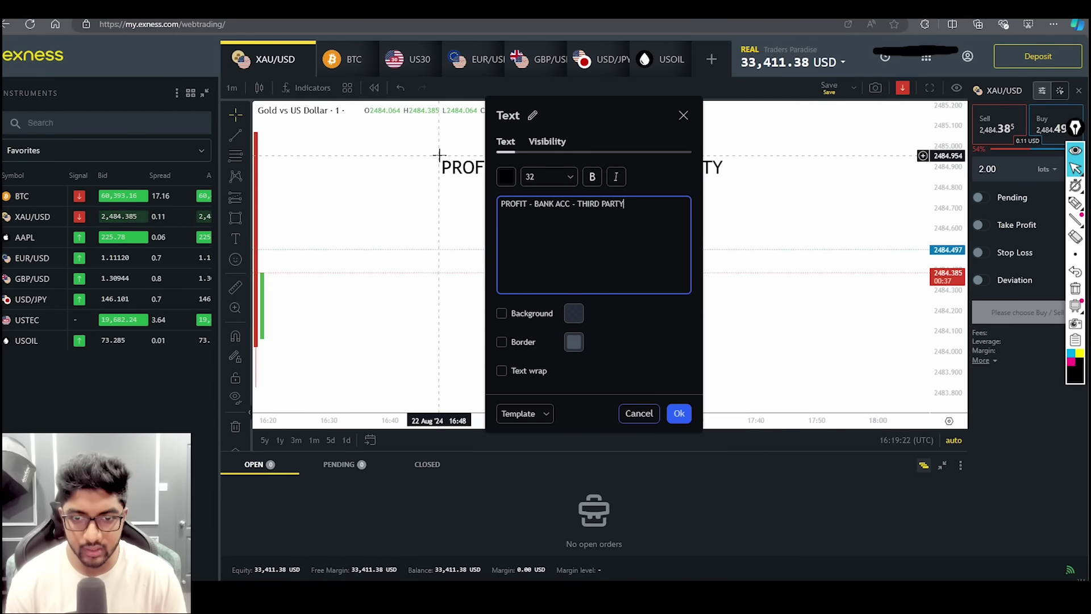
{"action": "type", "text": " PAYMENT"}
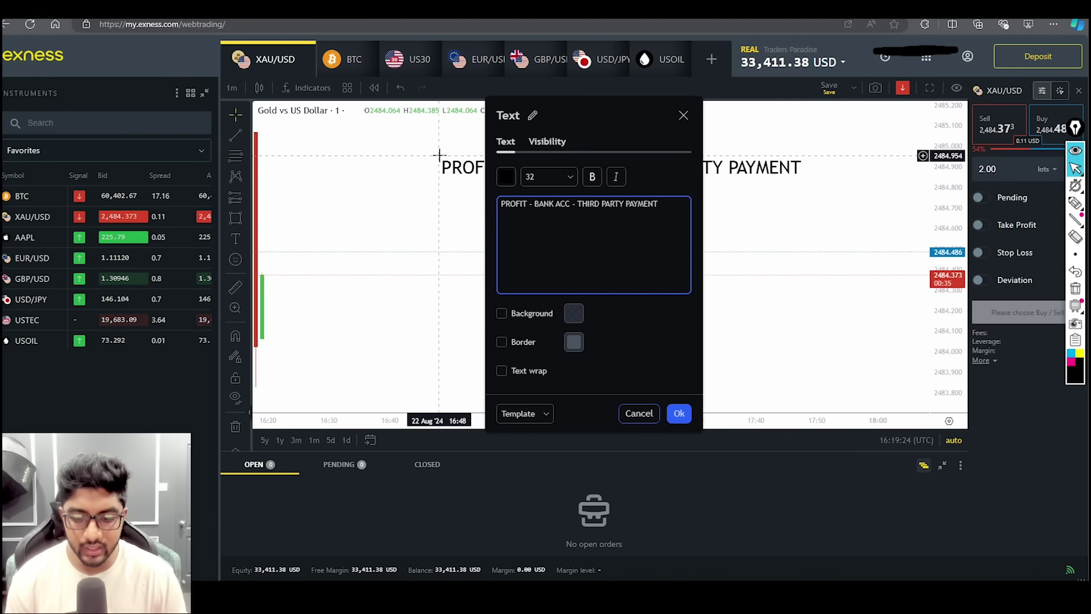
{"action": "type", "text": " - INDIAN BA"}
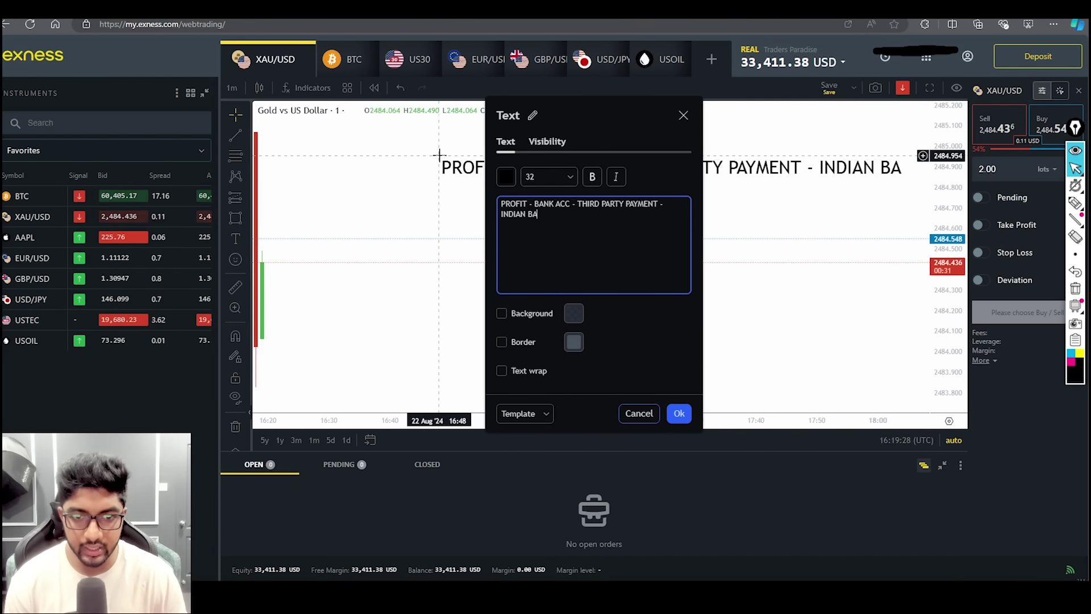
{"action": "type", "text": "NK"}
{"action": "key", "text": "Return"}
{"action": "key", "text": "Return"}
{"action": "type", "text": "CRYPTO "}
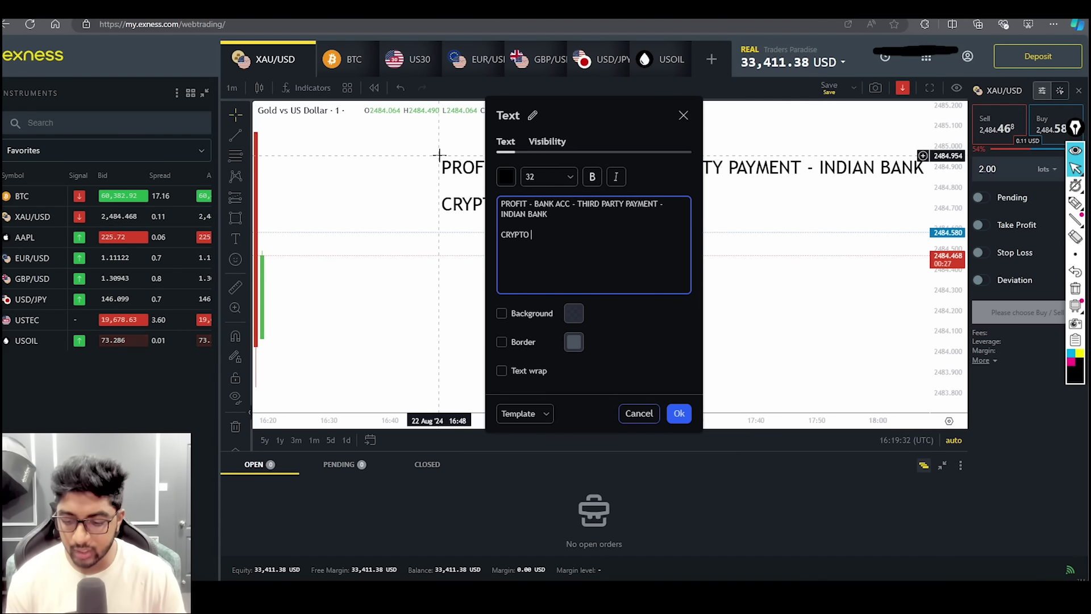
{"action": "type", "text": "- "}
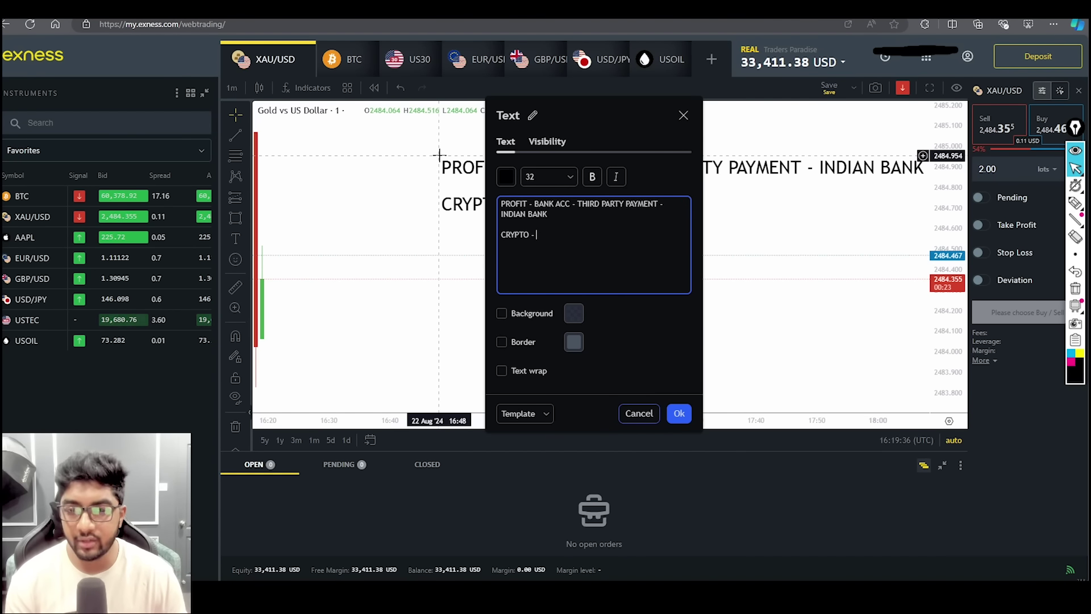
{"action": "type", "text": "B"}
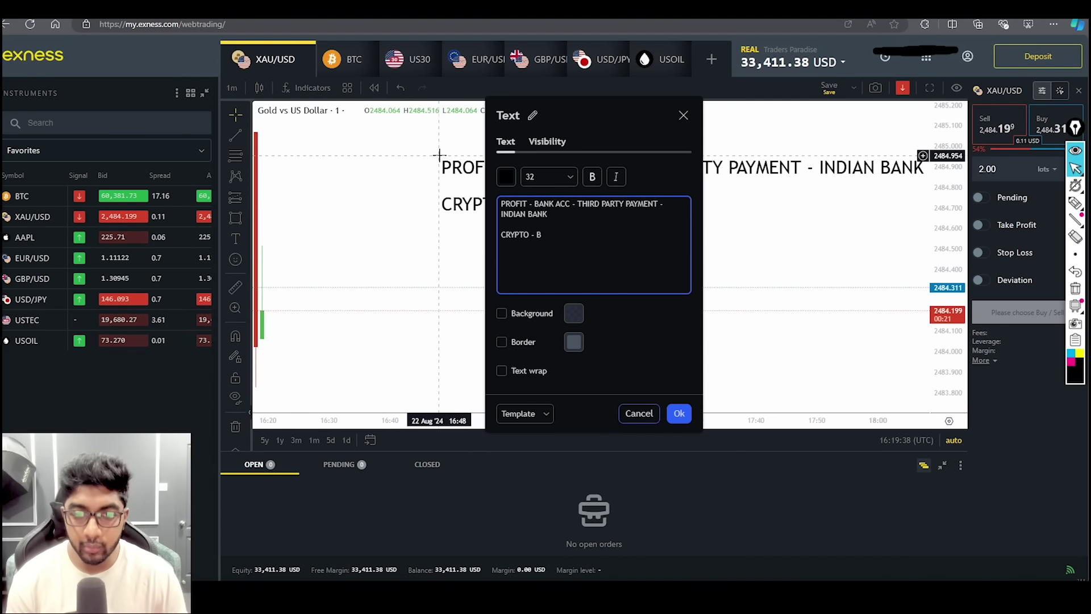
{"action": "key", "text": "BackSpace"}
{"action": "type", "text": "WITHDR"}
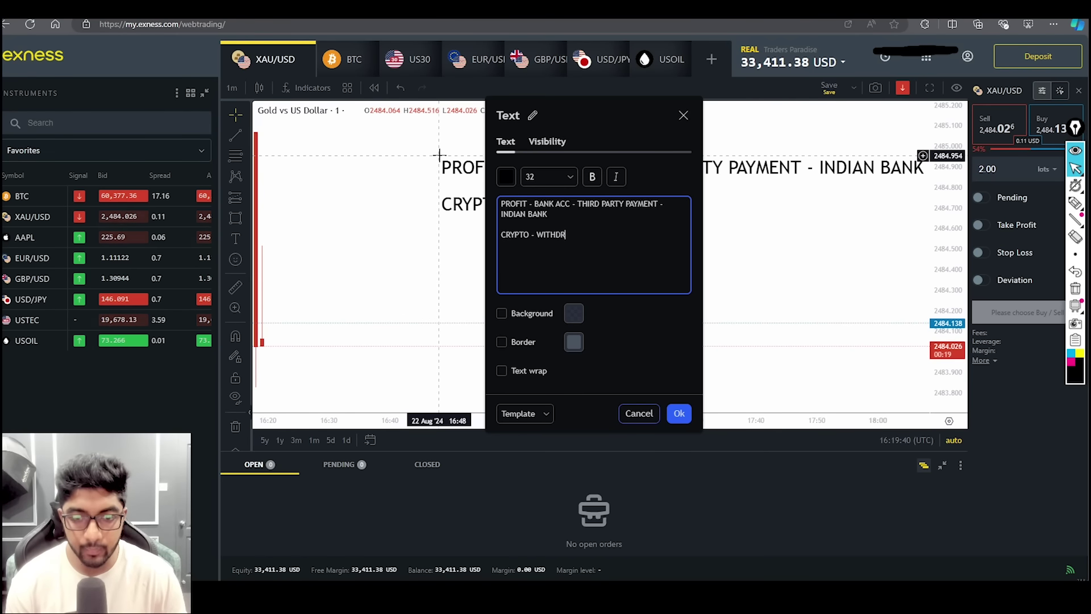
{"action": "type", "text": "AWAL -"}
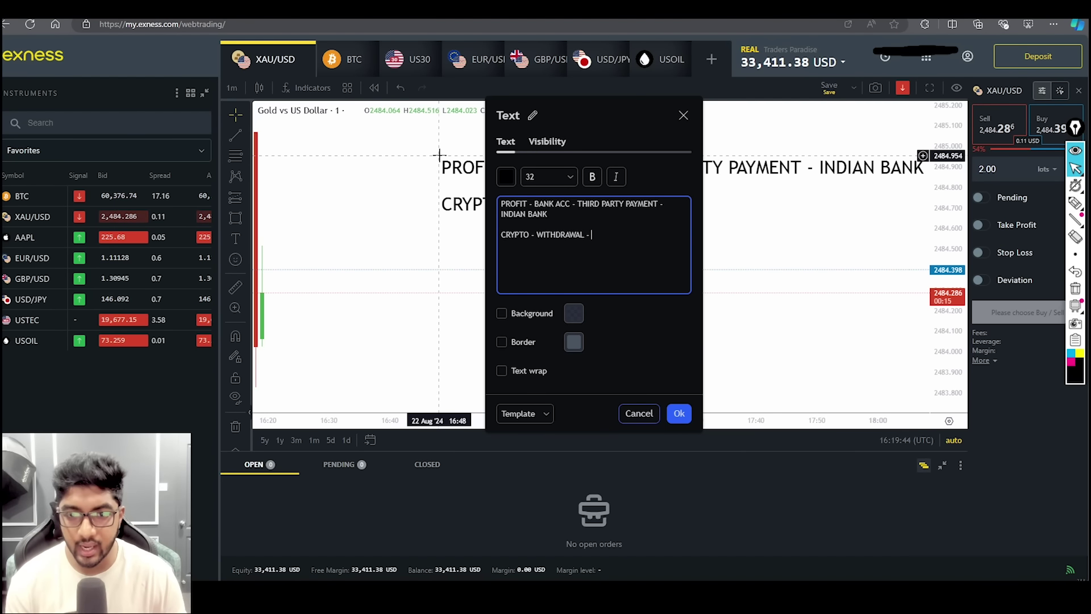
{"action": "key", "text": "Return"}
{"action": "type", "text": "OTHER"}
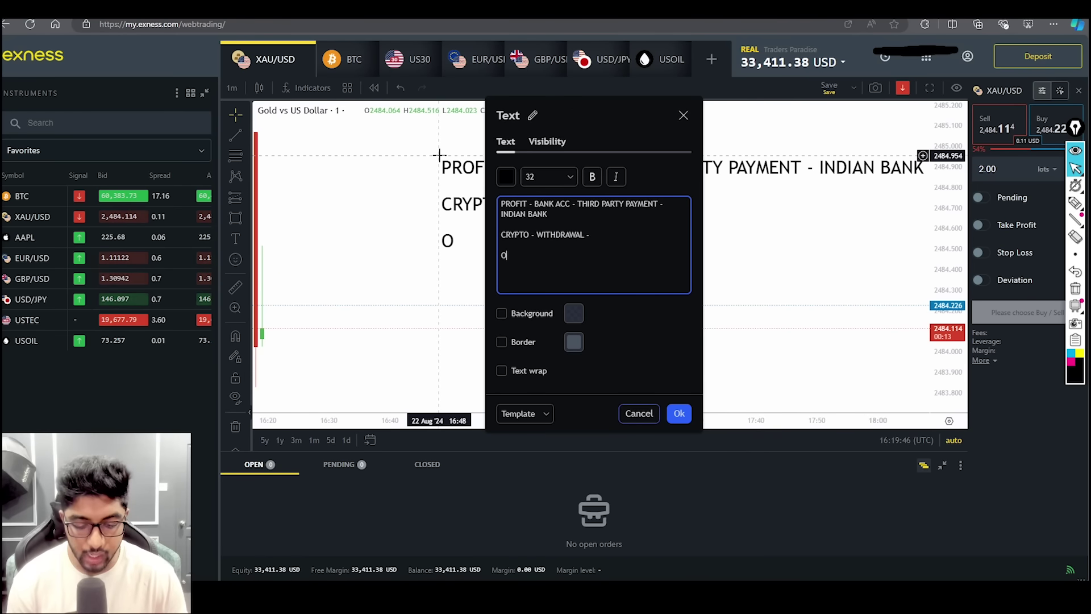